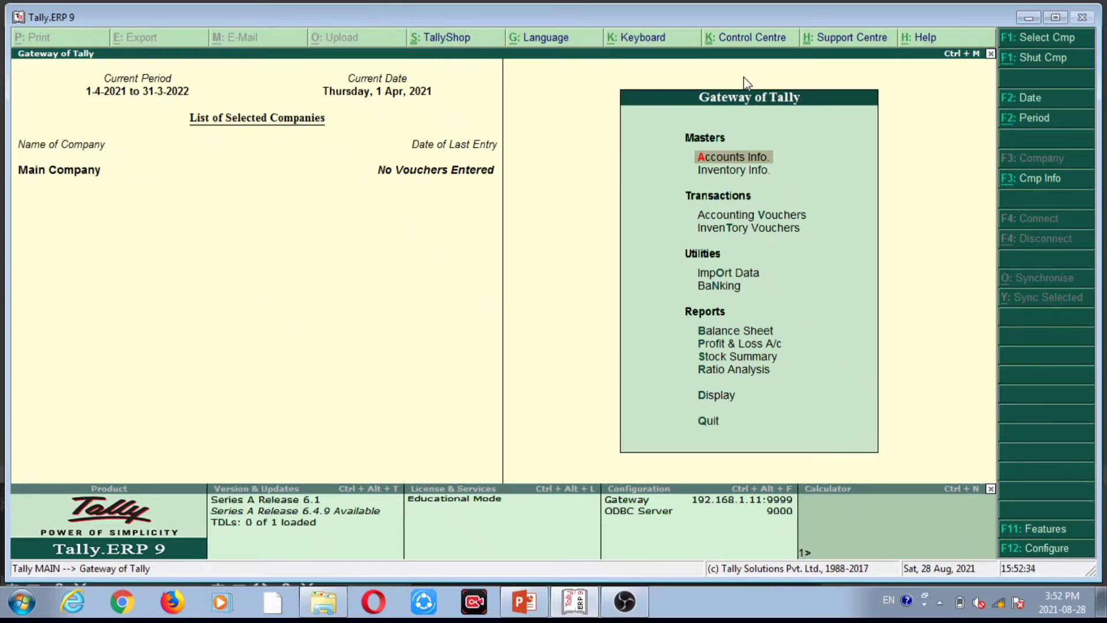
Shut Main Company with Alt+F1 and bring up the Select Company list.
key("alt+F1")
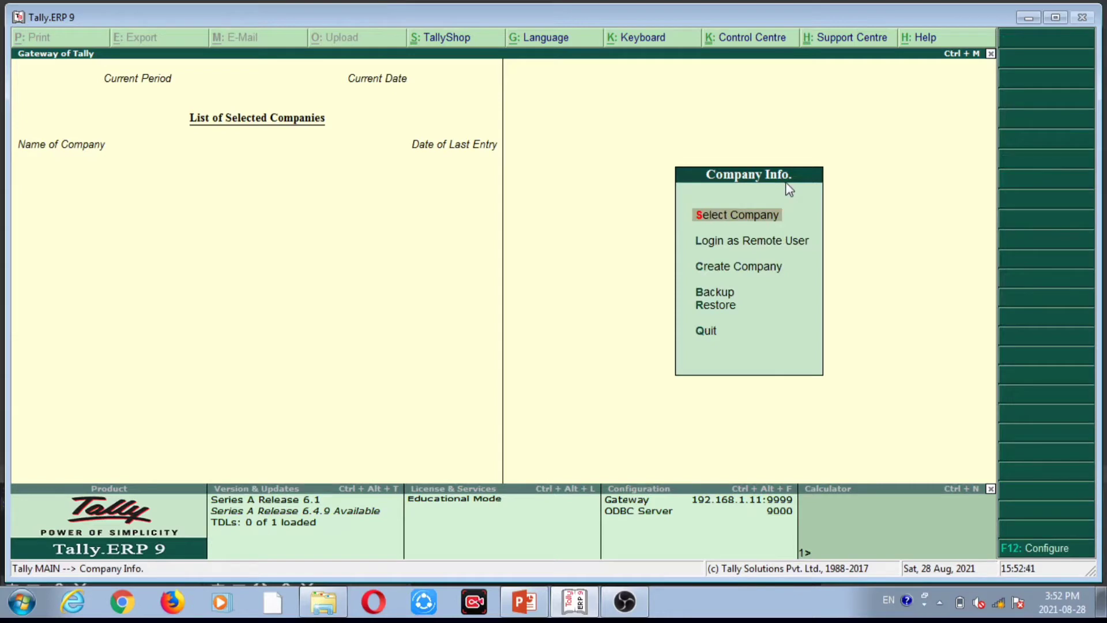
left_click(768, 224)
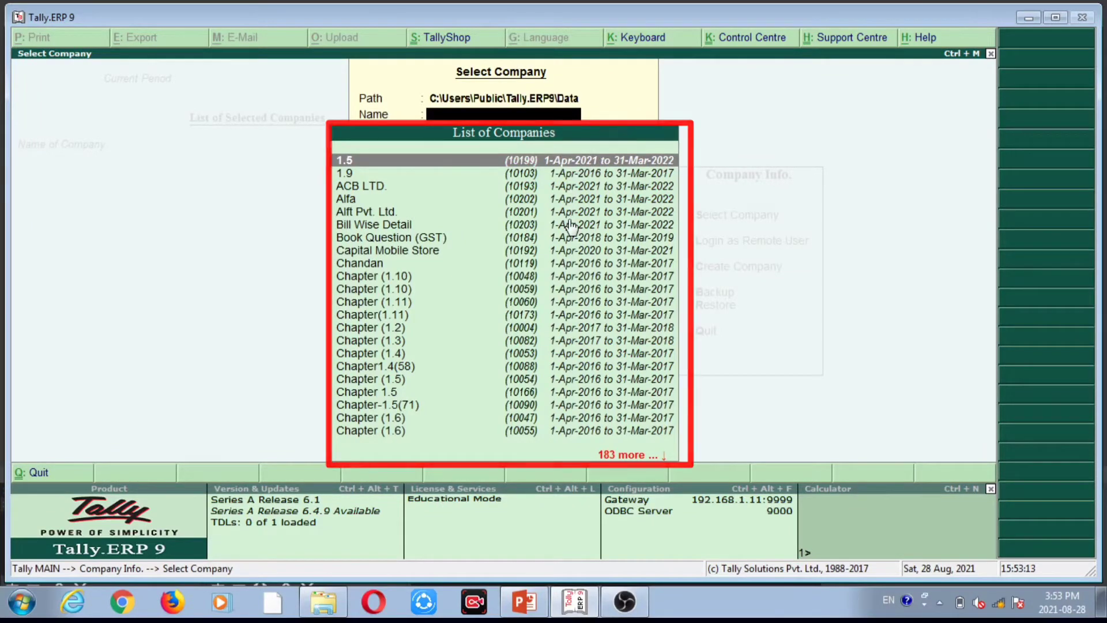
Locate Main Company in the List of Companies by typing its name, and load it.
key("Down")
key("Down")
key("Down")
key("Down")
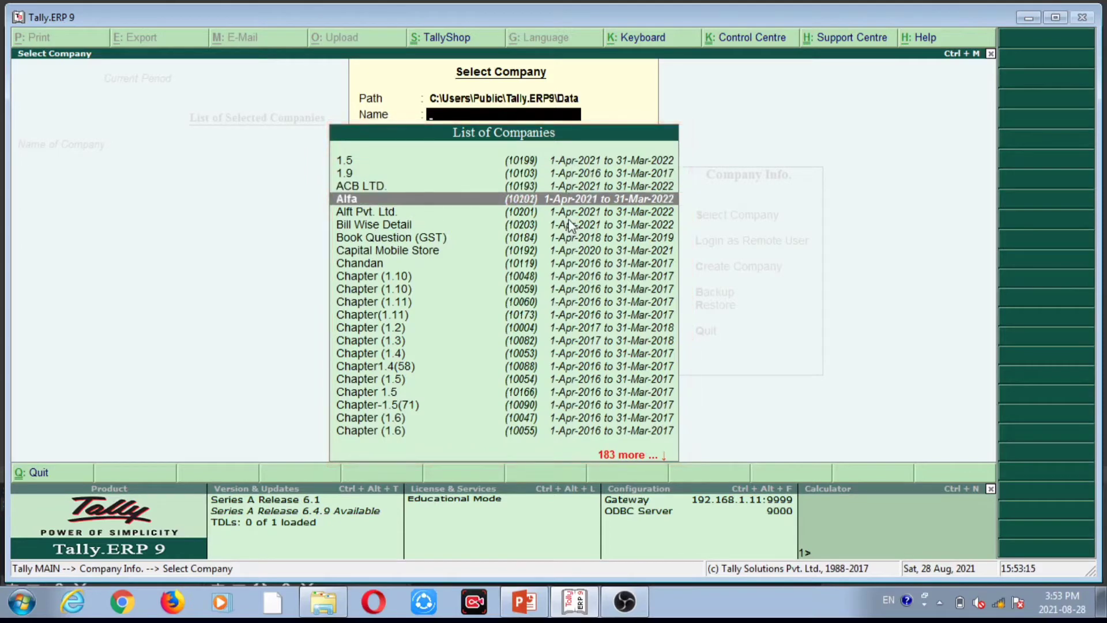
key("Down")
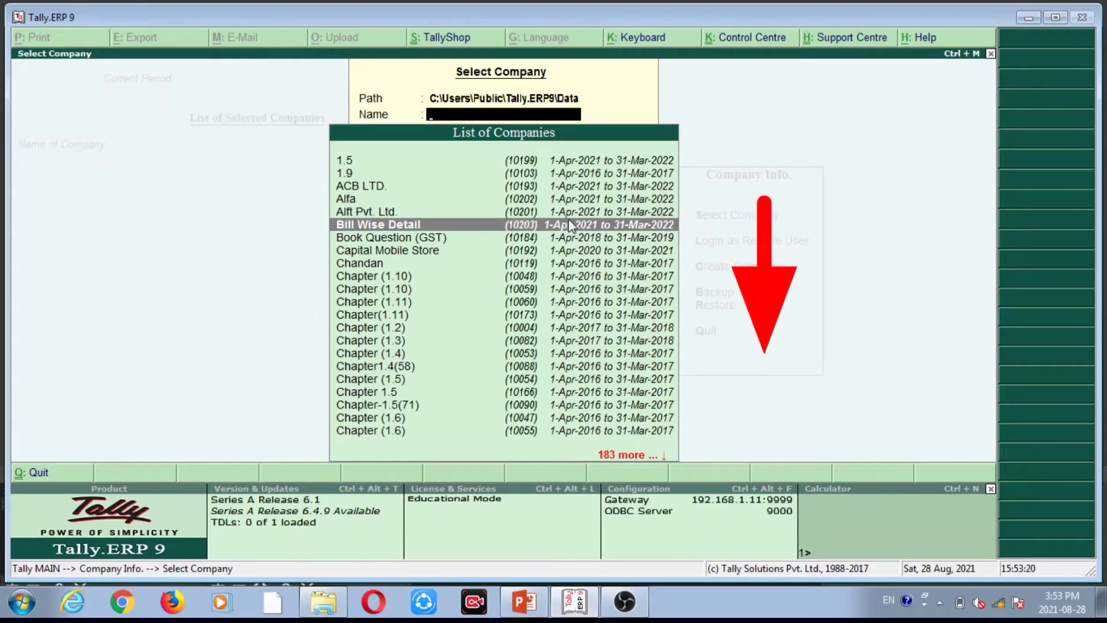
key("Down")
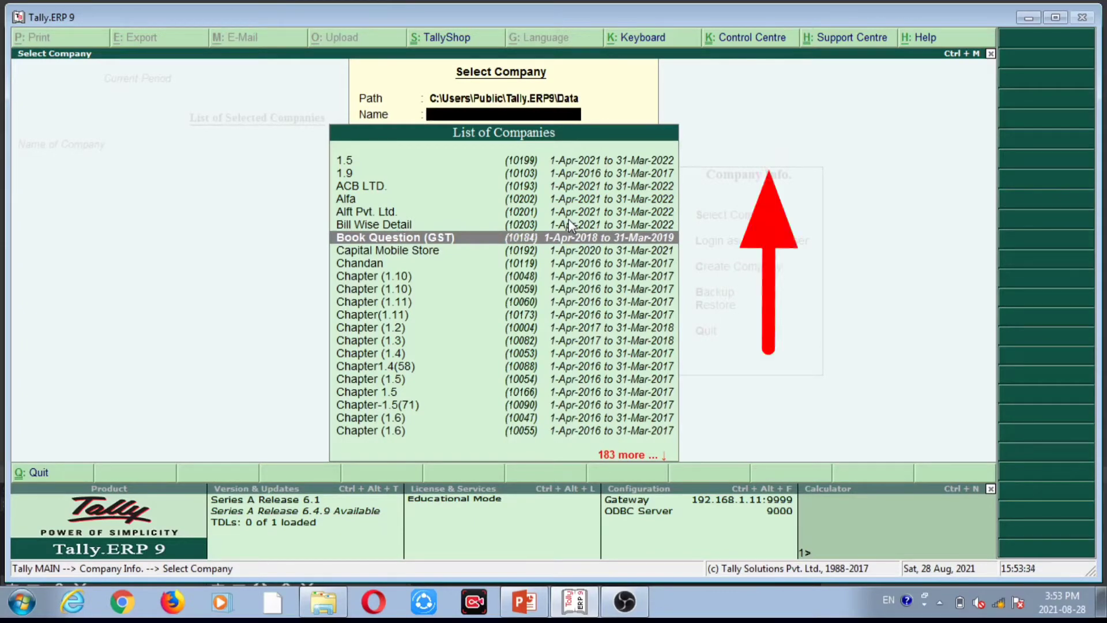
key("Up")
key("Up")
key("Up")
key("Up")
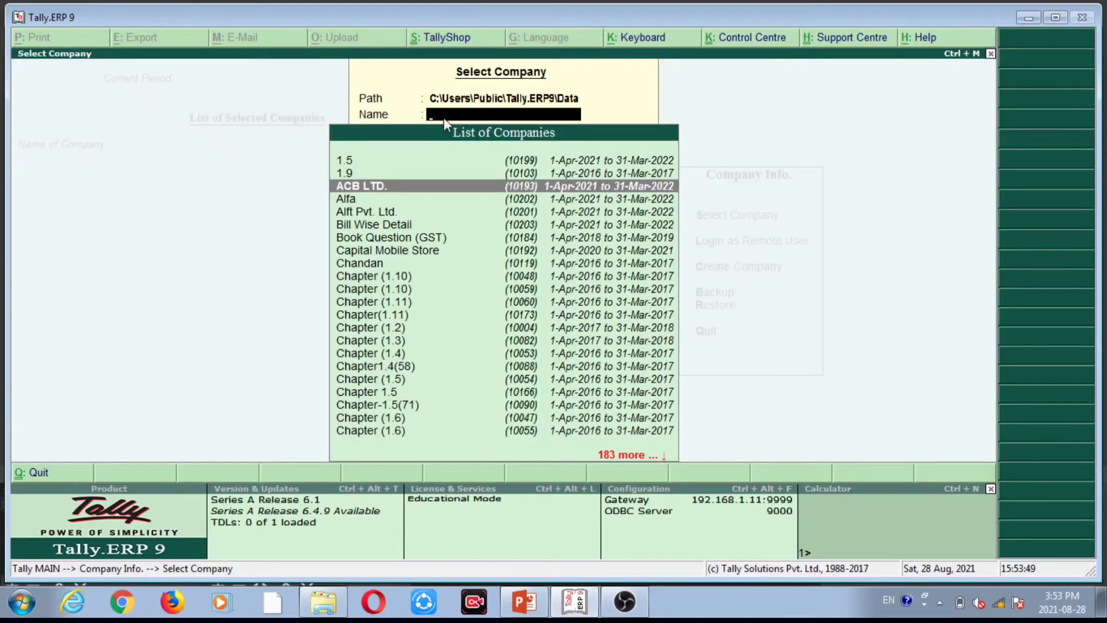
type("Ma")
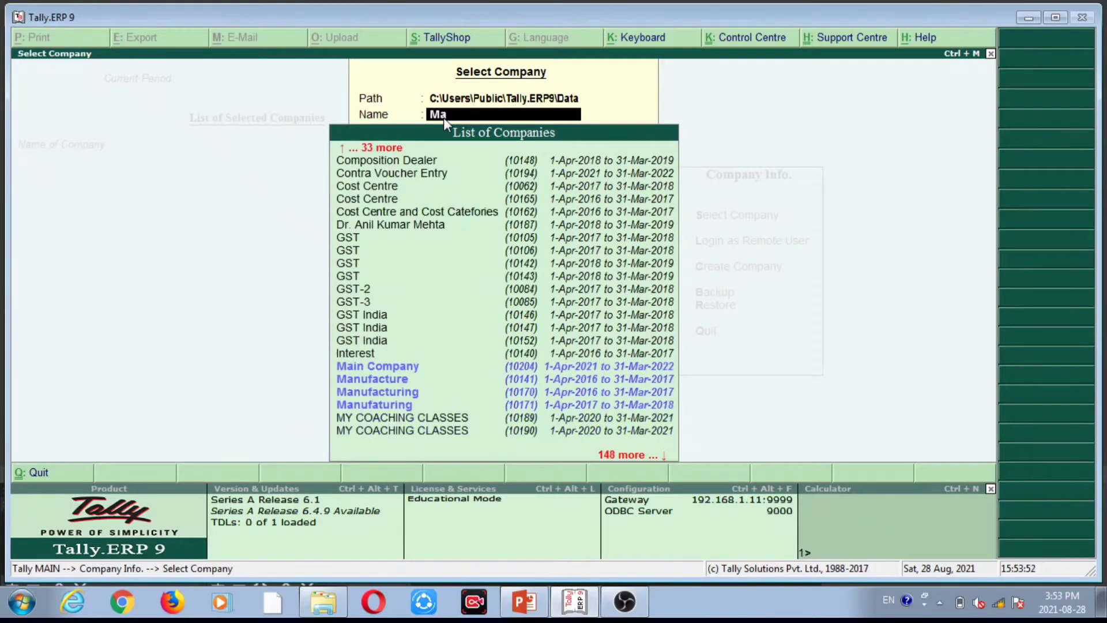
type("in")
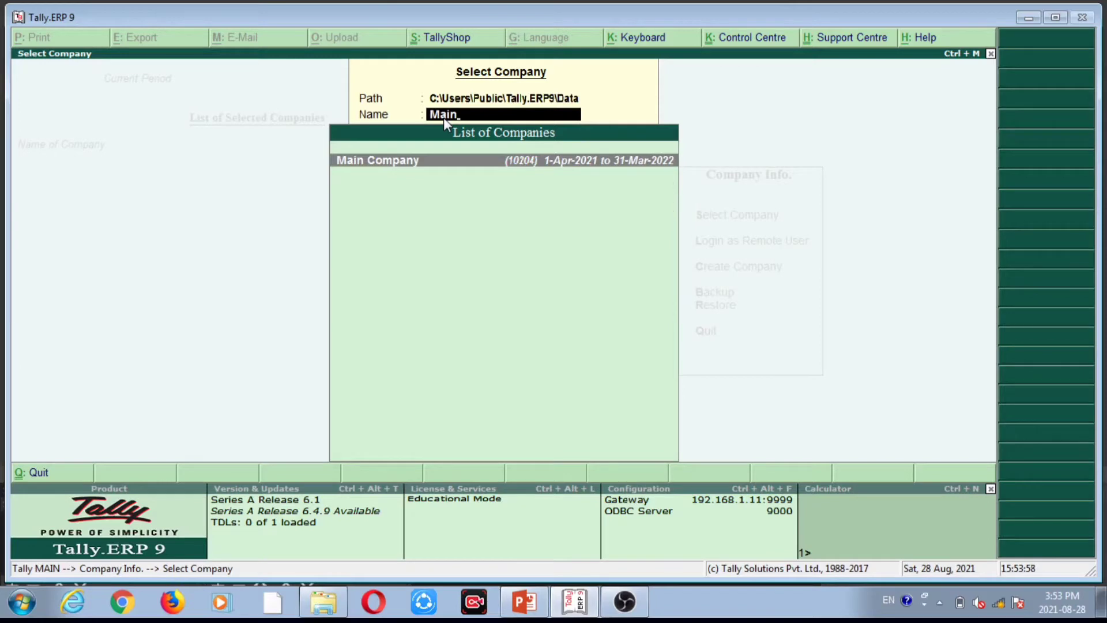
key("BackSpace")
key("BackSpace")
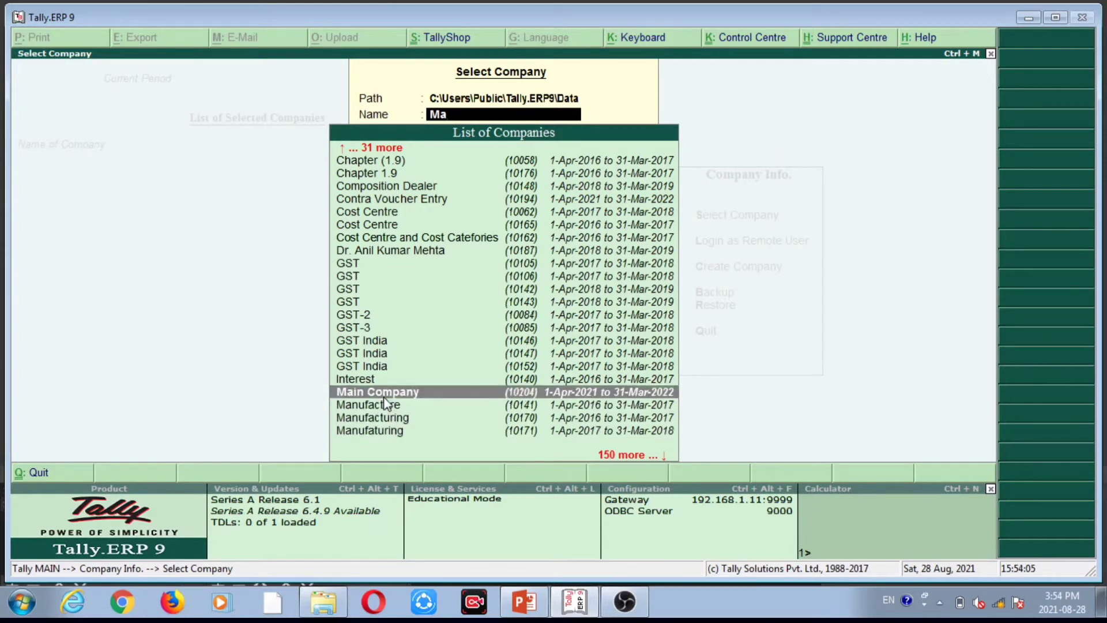
key("Return")
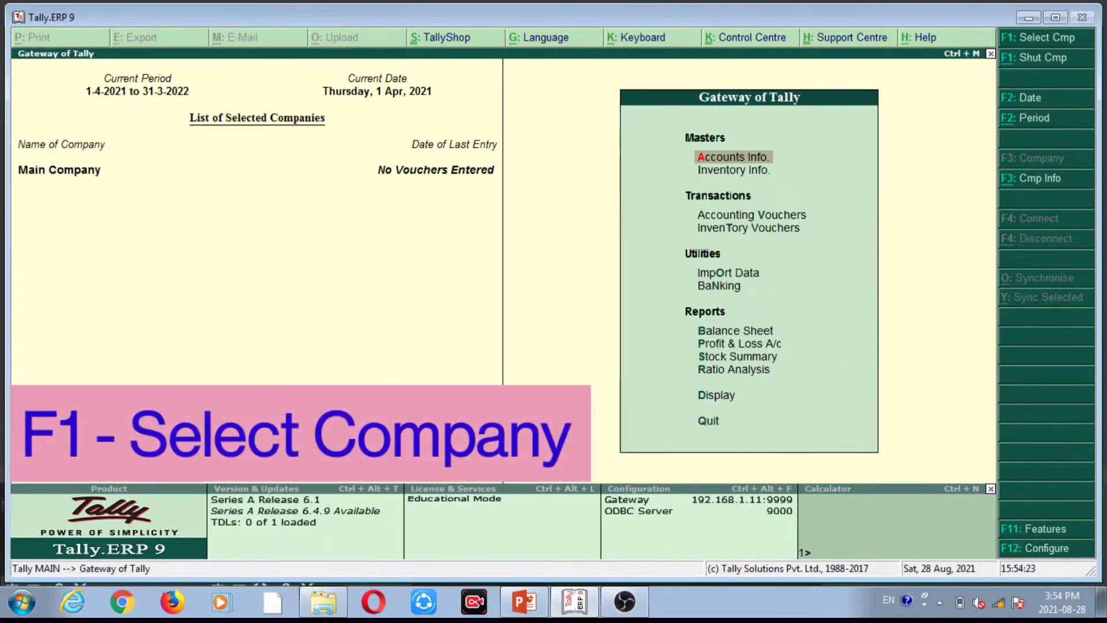
Load Alfa as a second company through F1 Select Company, making it current.
key("F1")
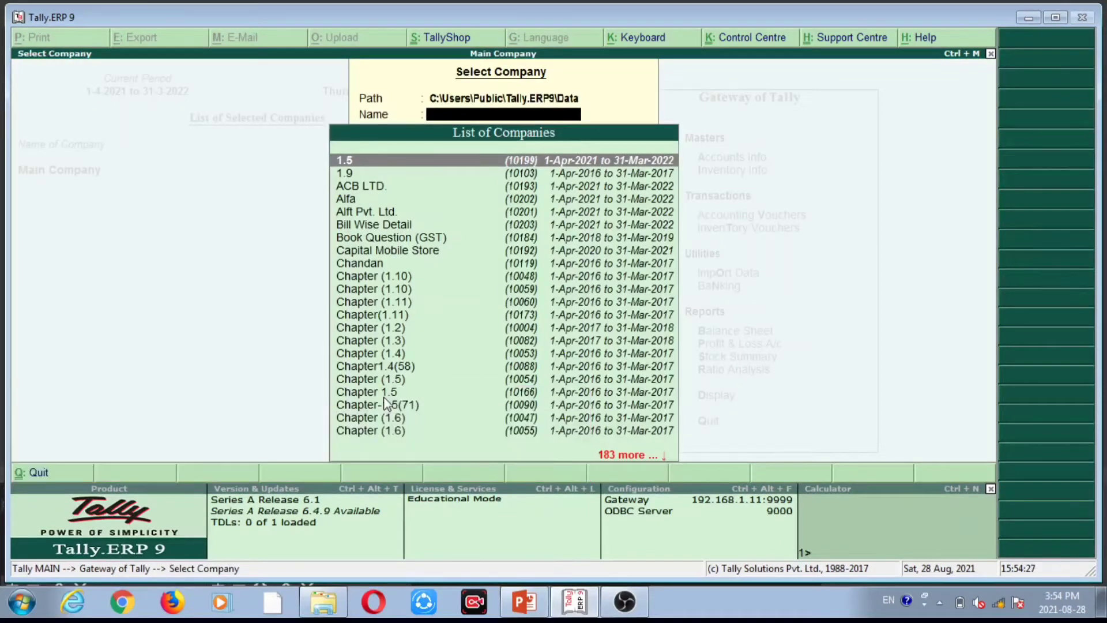
key("Down")
key("Down")
key("Down")
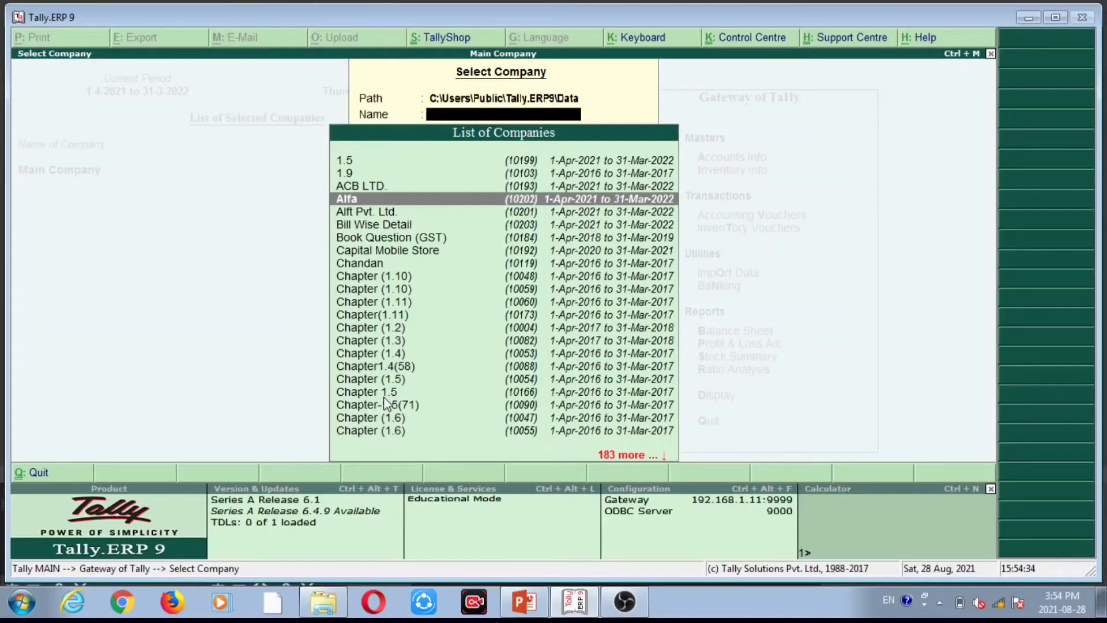
key("Return")
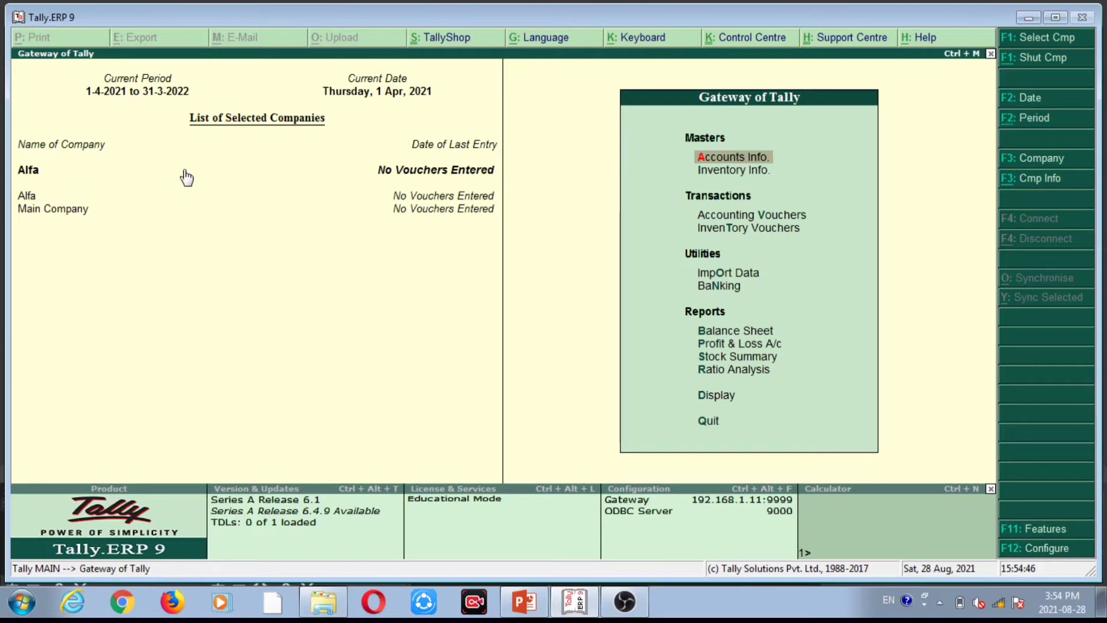
key("F3")
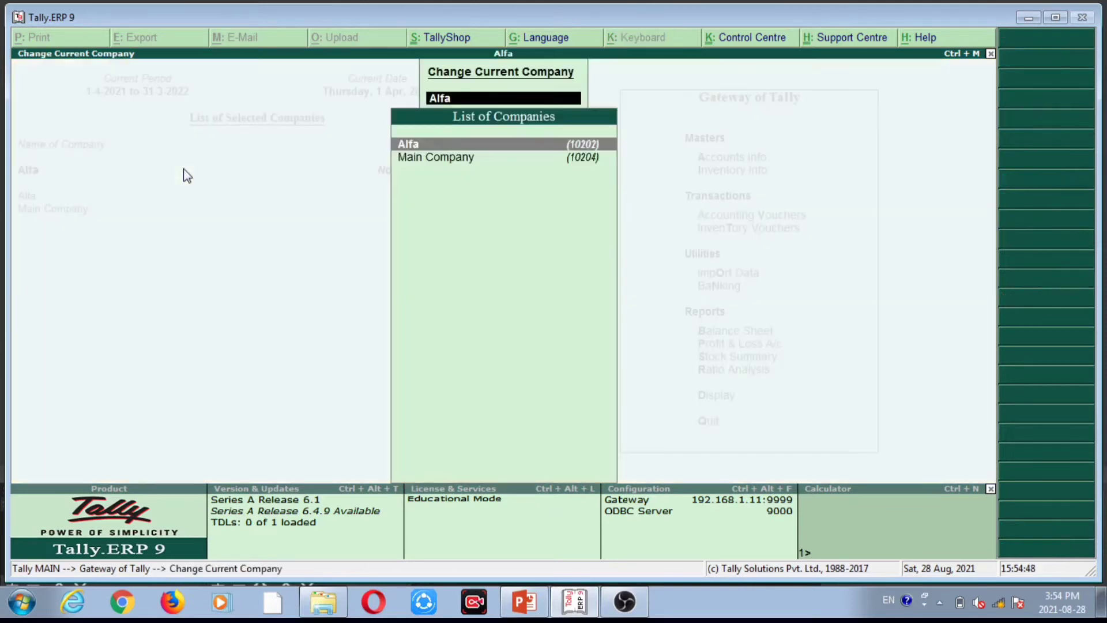
key("Return")
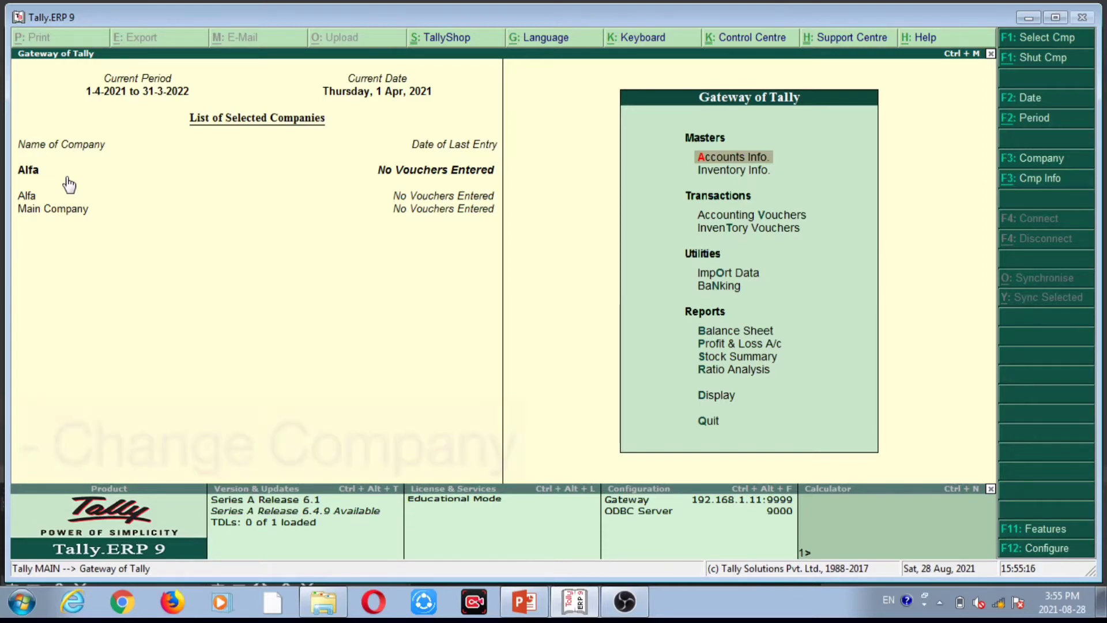
Switch the current company from Alfa to Main Company using F3.
key("F3")
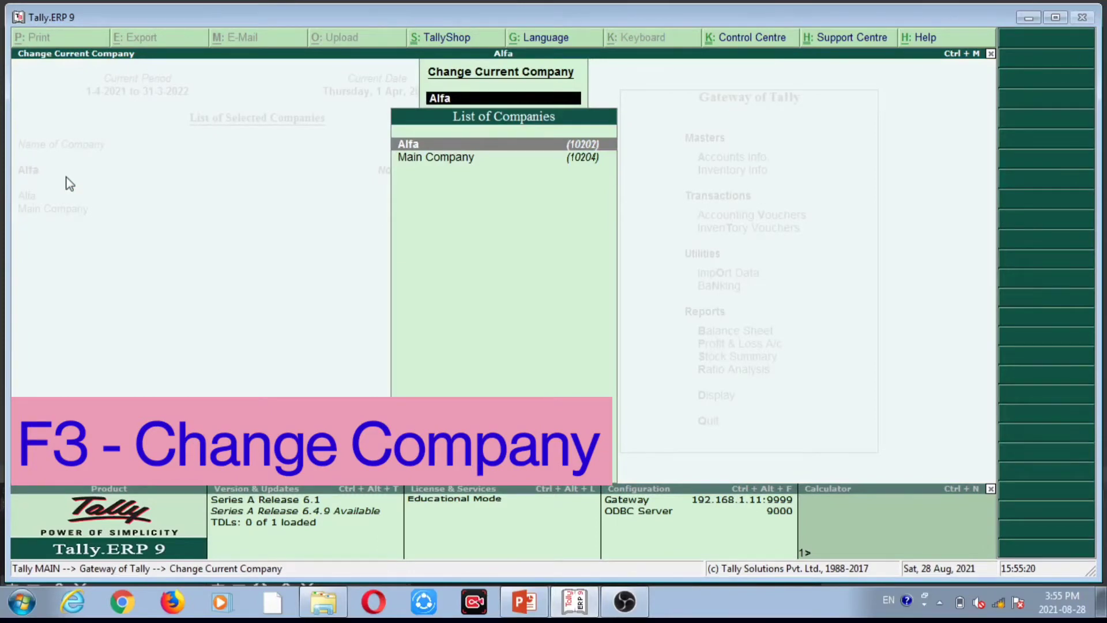
key("Down")
key("Up")
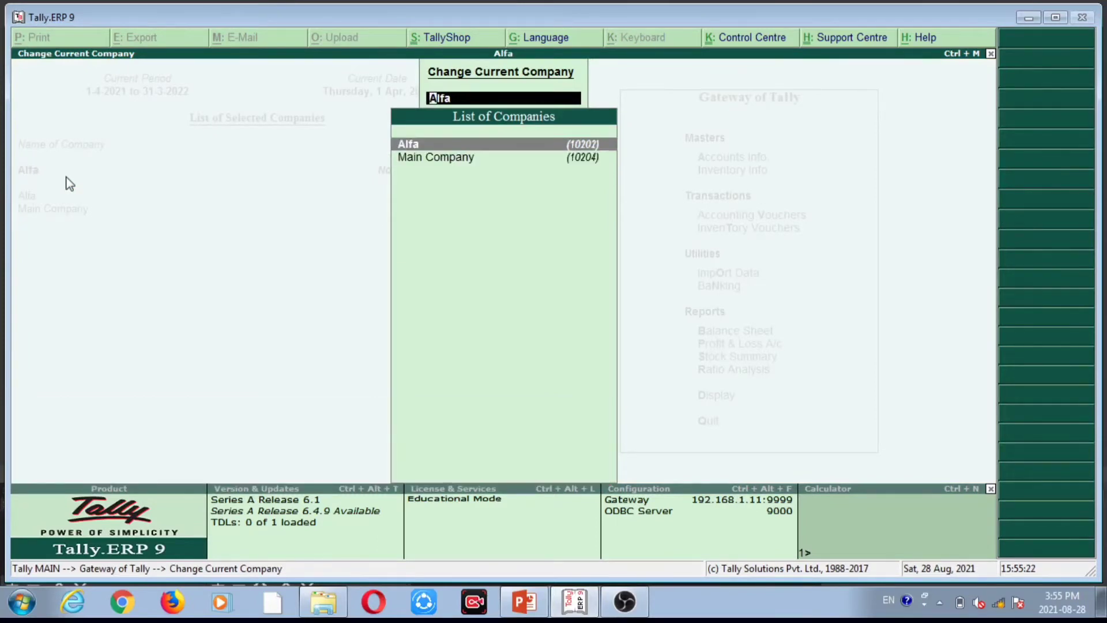
key("Down")
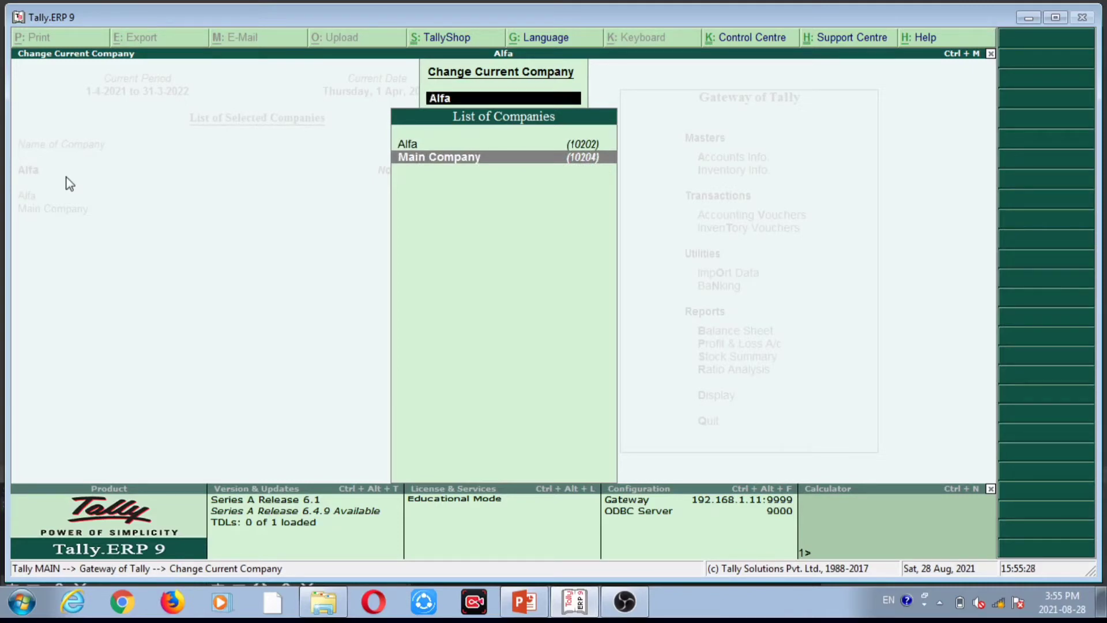
key("Up")
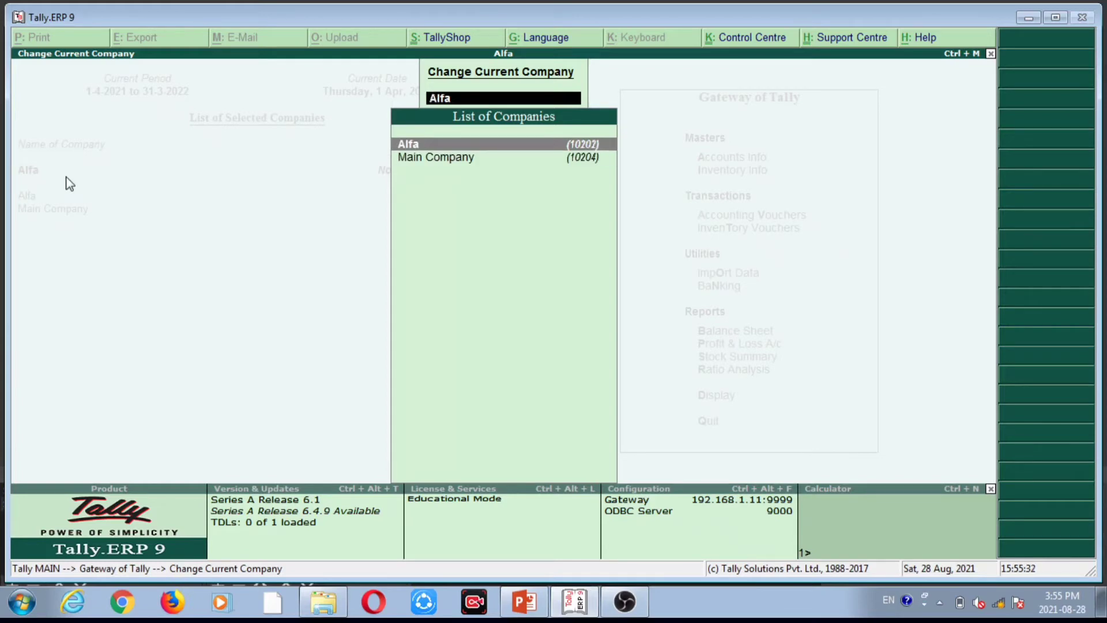
key("Down")
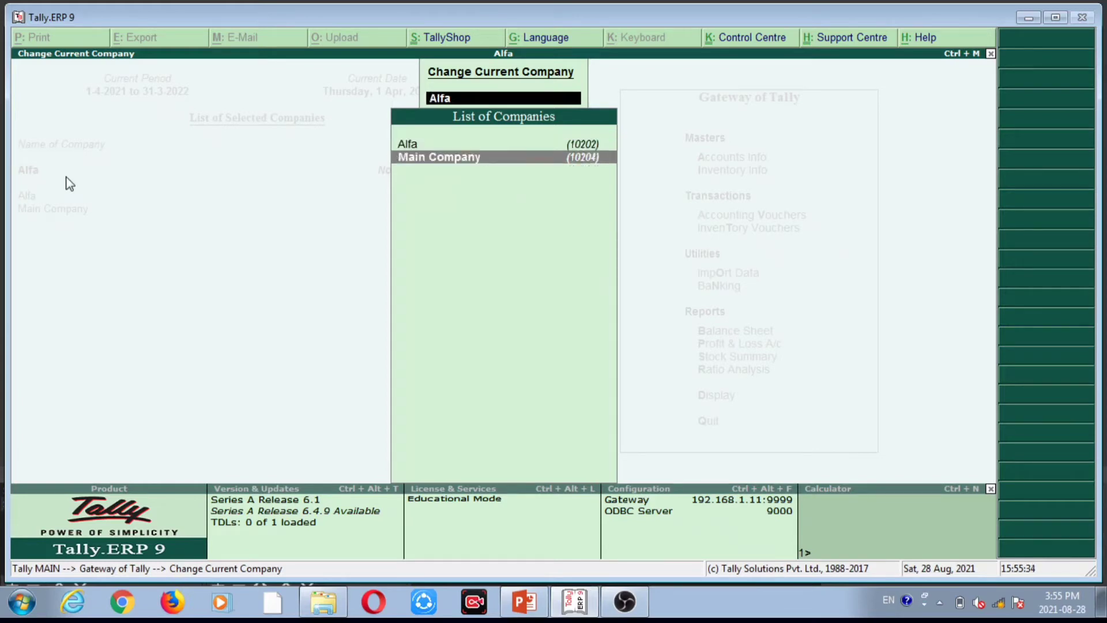
key("Return")
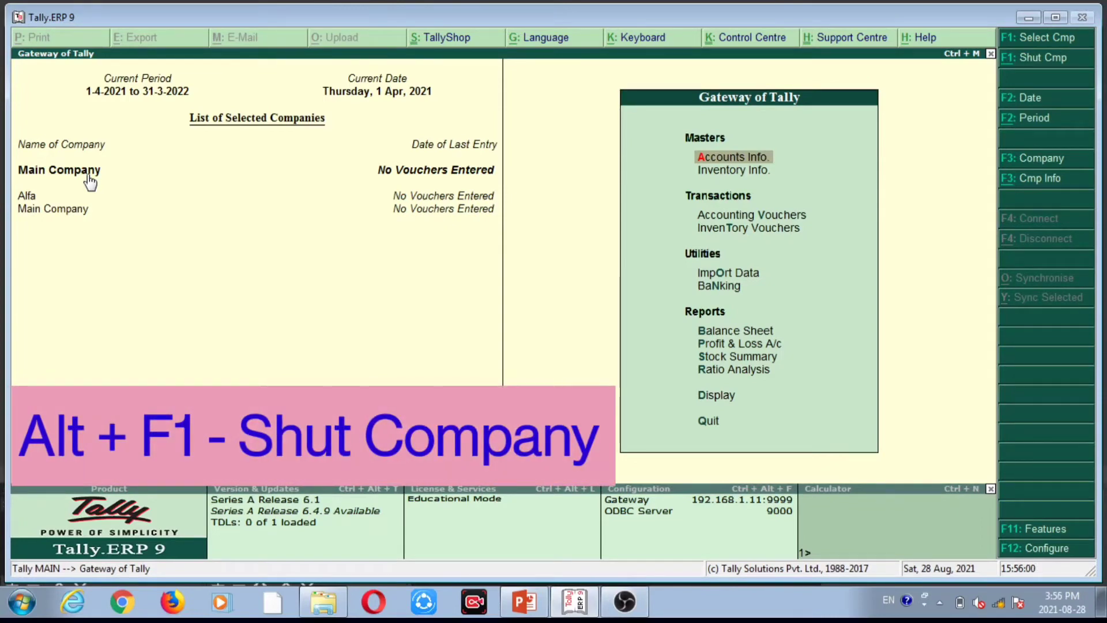
Shut Alfa with Alt+F1, leaving Main Company as the only loaded company.
key("alt+F1")
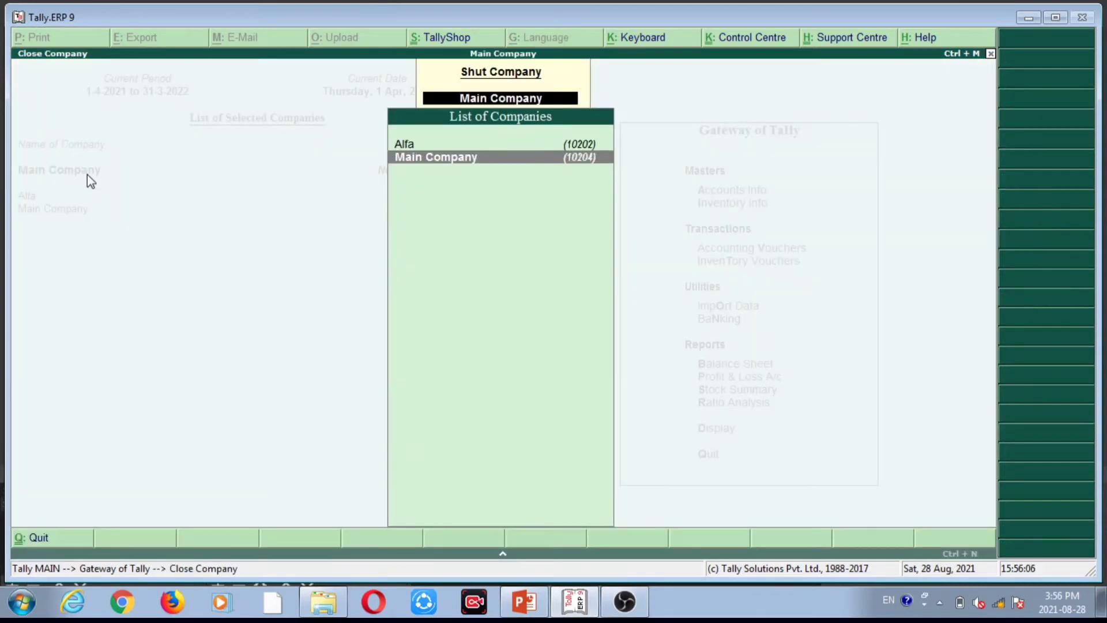
key("Up")
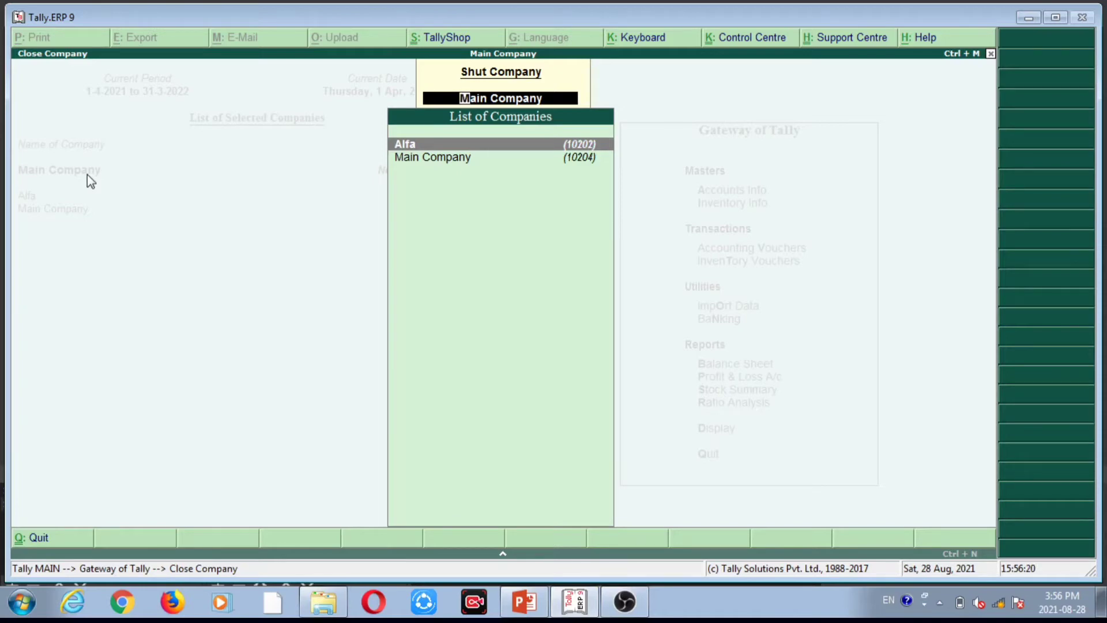
key("Return")
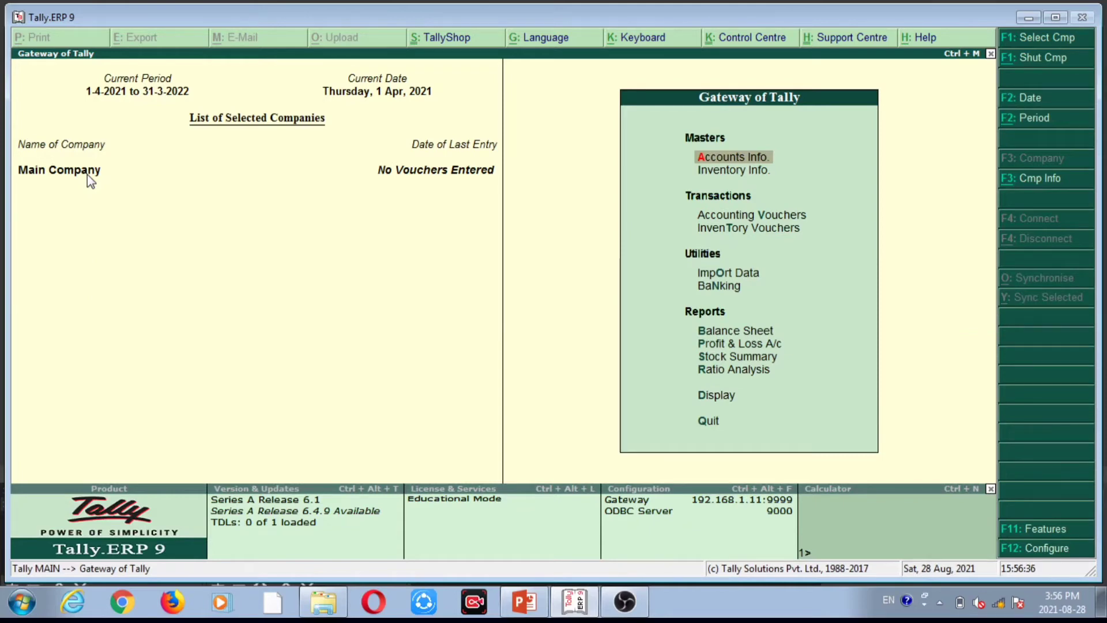
Open Company Alteration for Main Company from the Alt+F3 company options.
key("alt+F3")
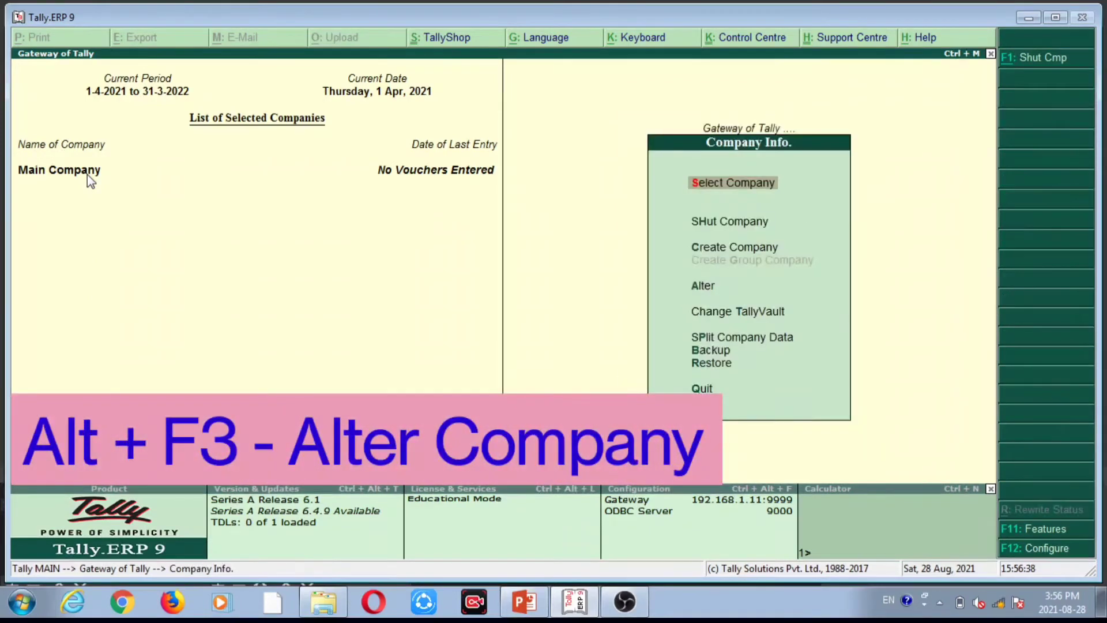
key("Down")
key("Down")
key("Down")
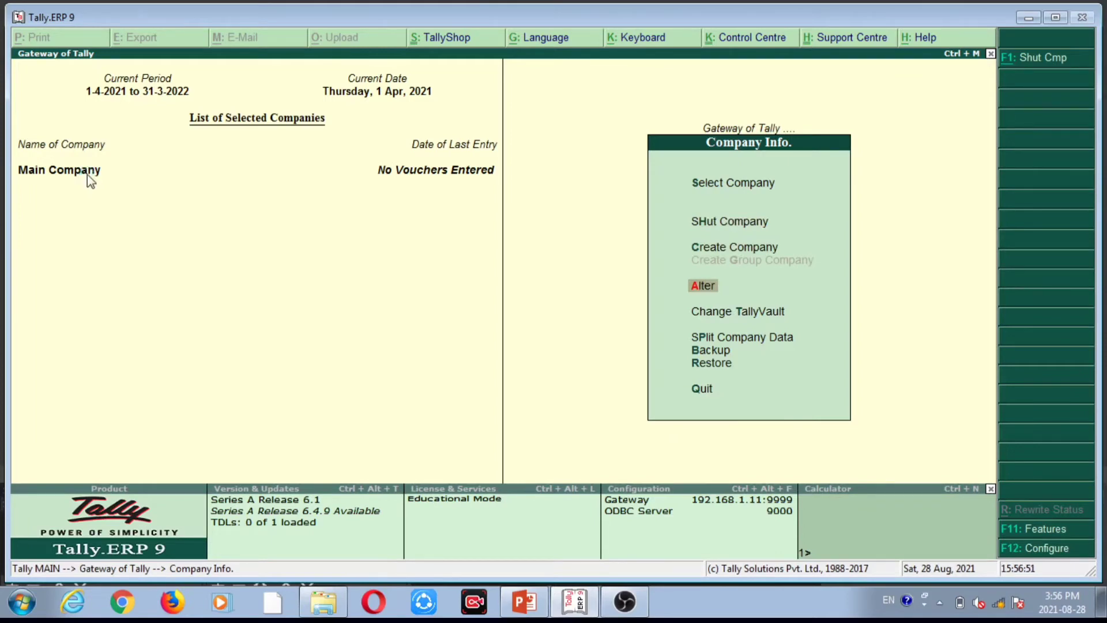
key("Return")
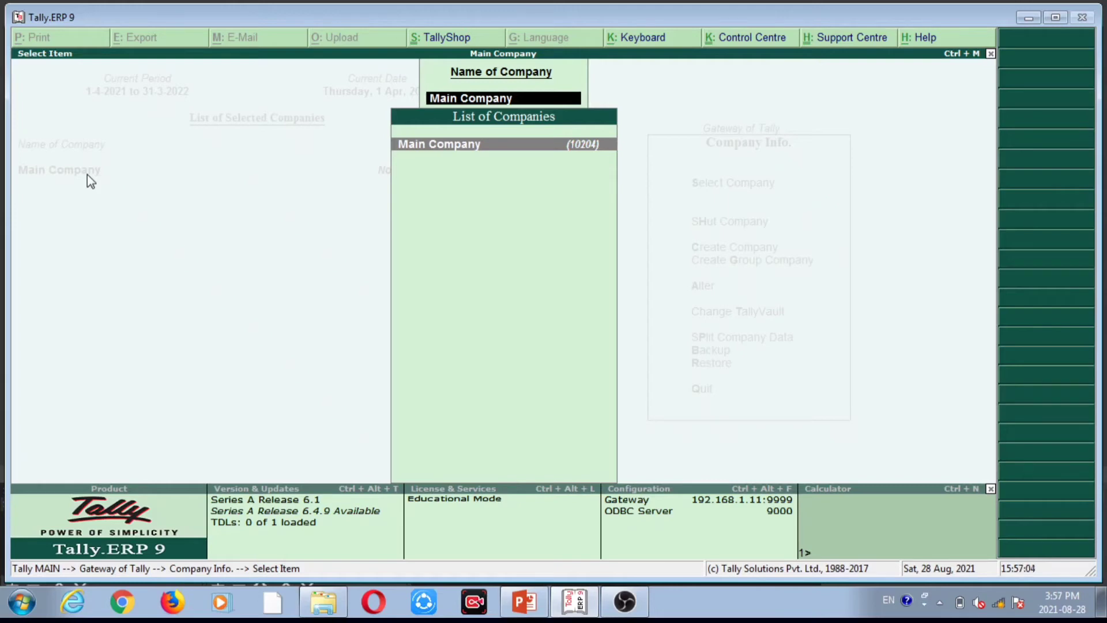
key("Return")
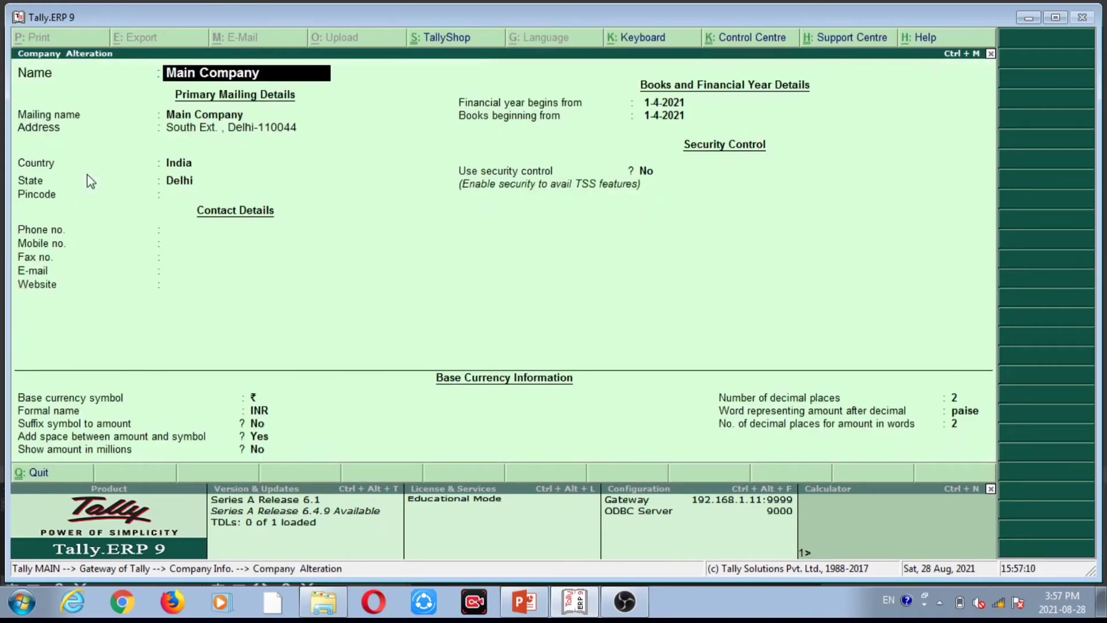
Fill in Pincode 110044 and the company's e-mail address, then save with Ctrl+A.
key("Return")
key("Return")
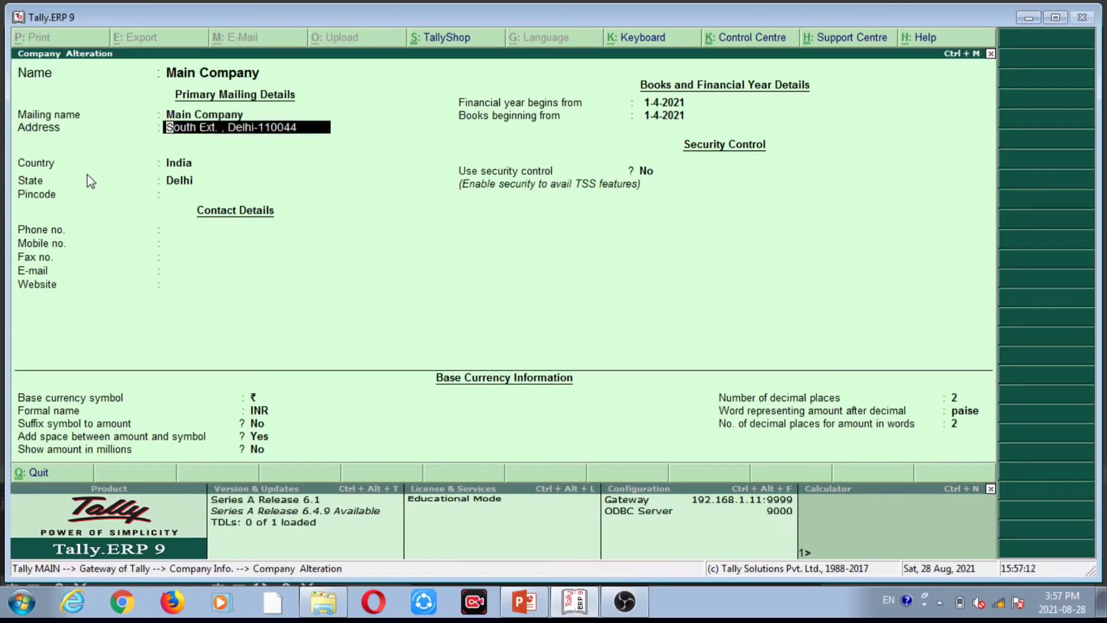
key("Return")
key("Return")
key("Return")
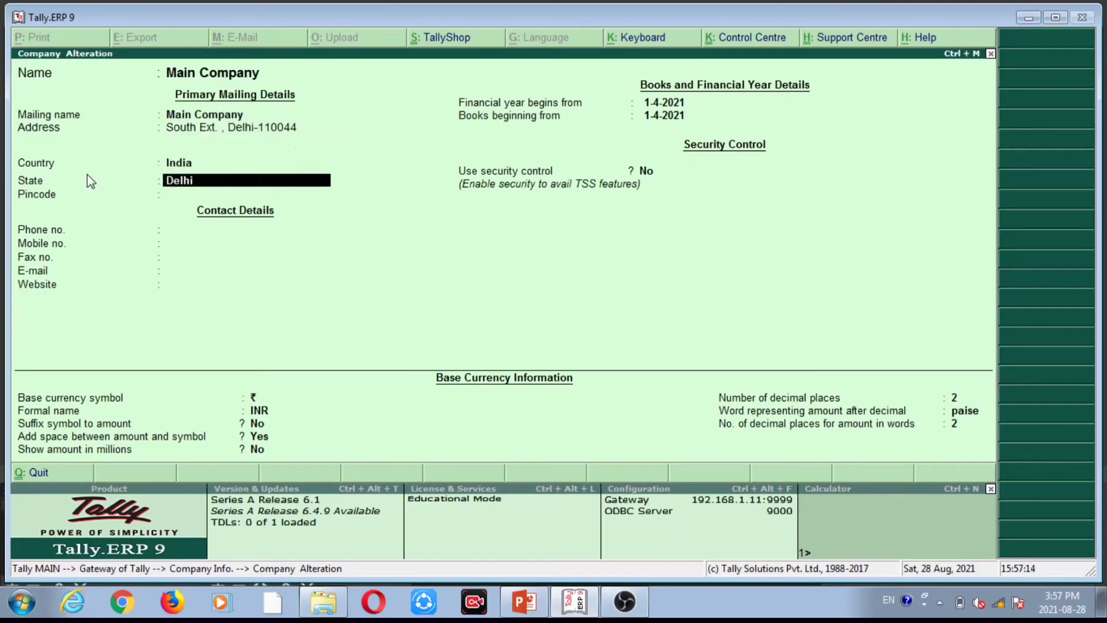
key("Return")
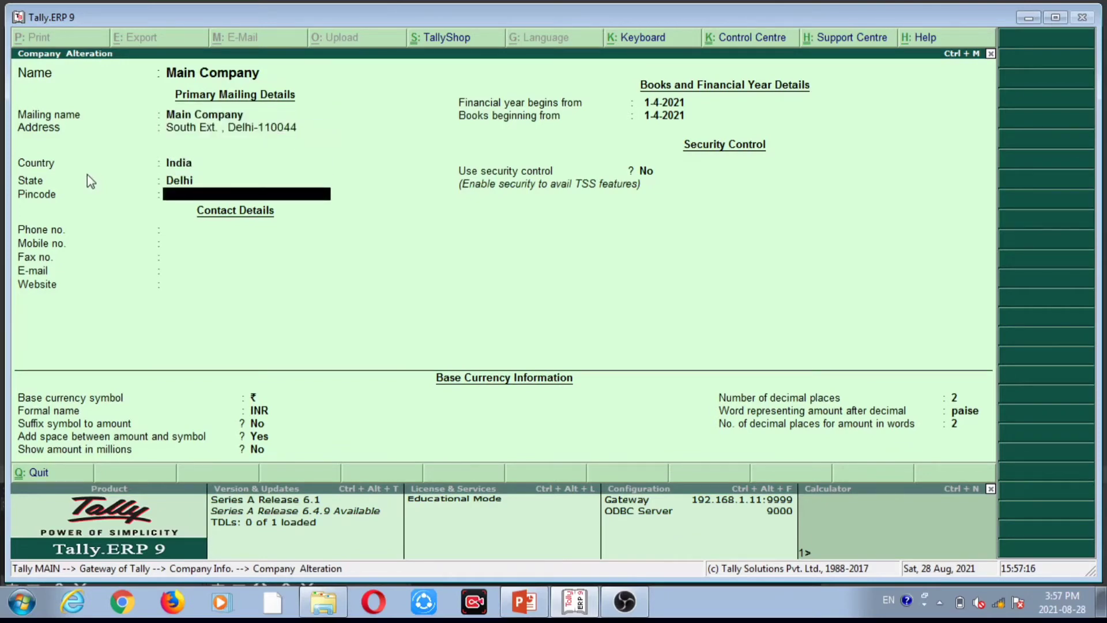
type("110044")
key("Return")
key("Return")
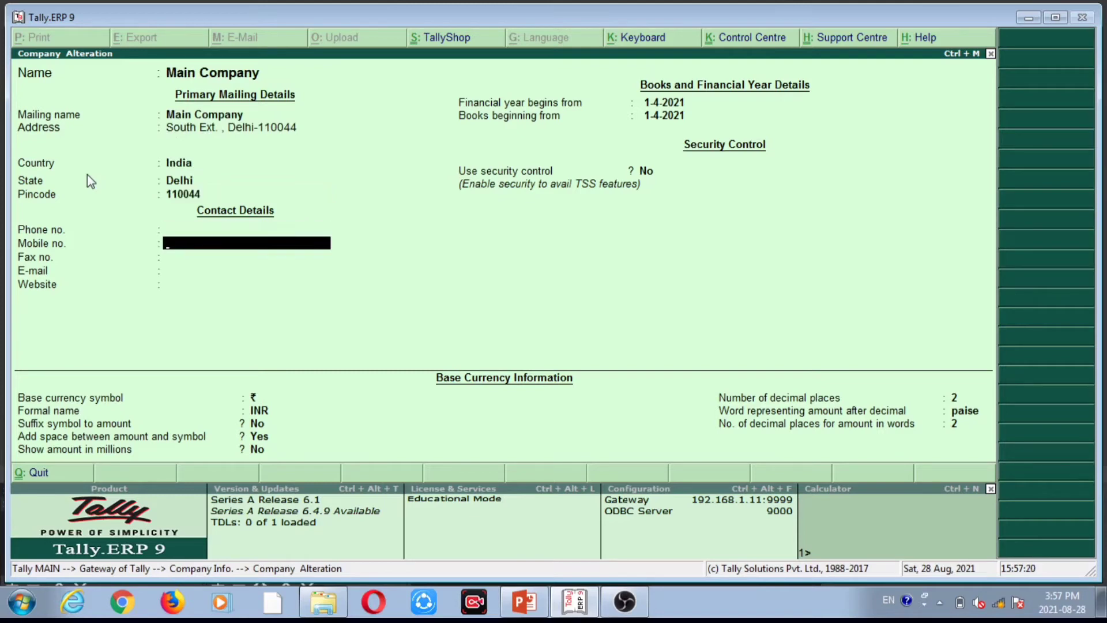
key("Return")
key("Return")
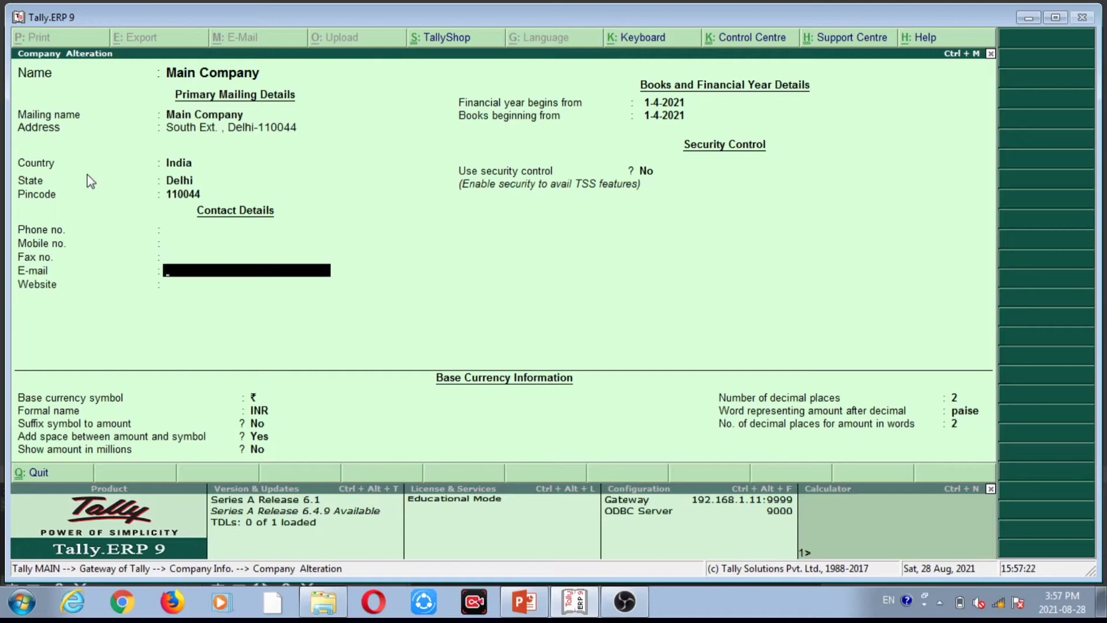
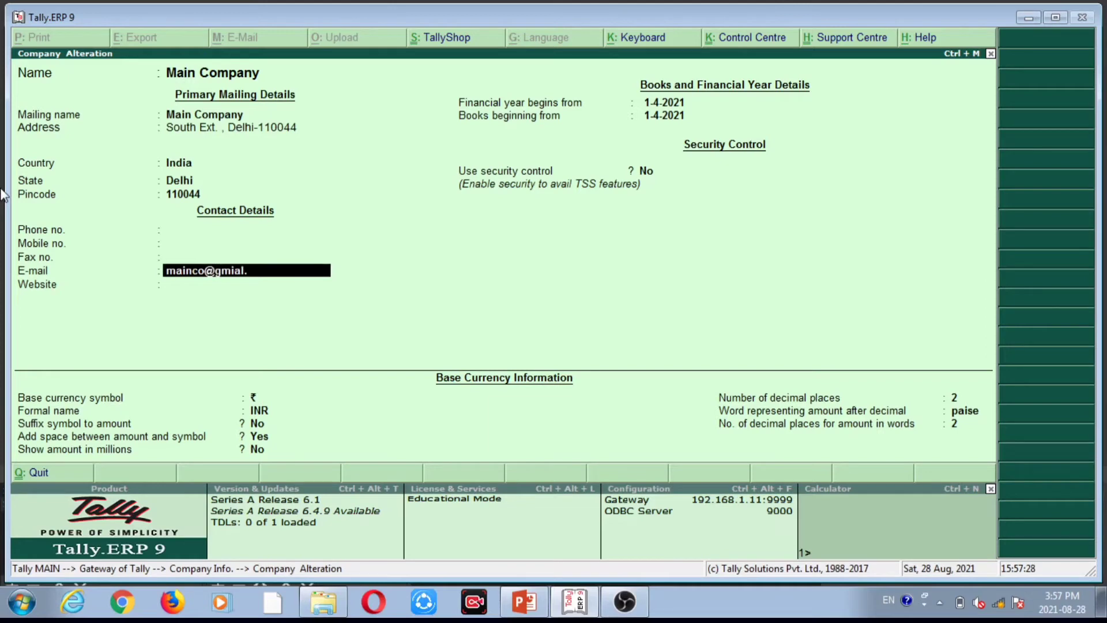
key("Return")
key("Return")
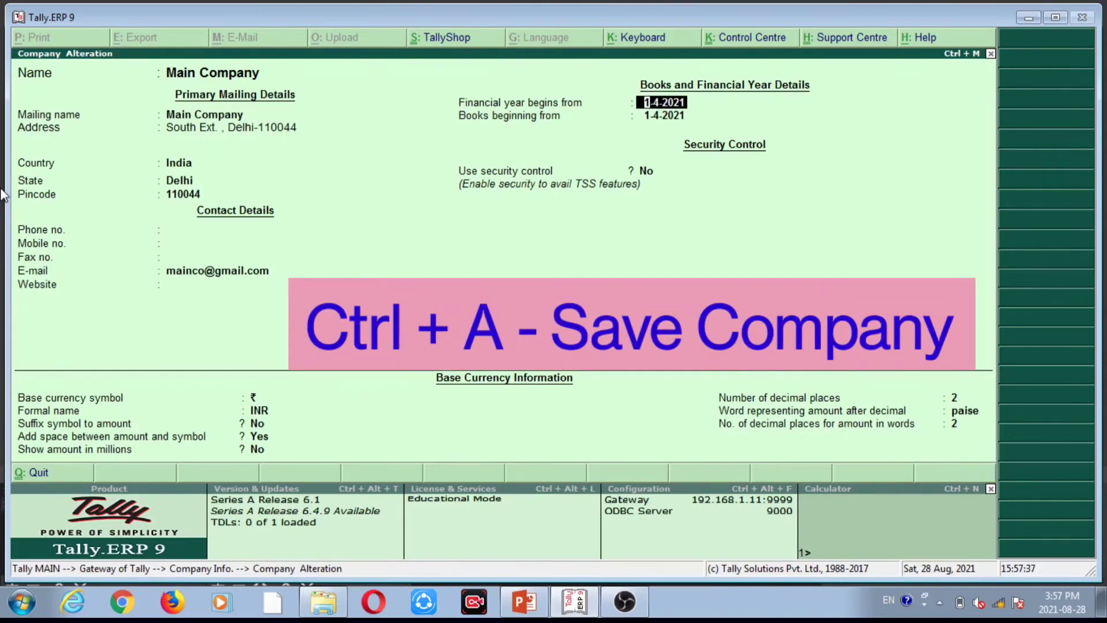
key("ctrl+a")
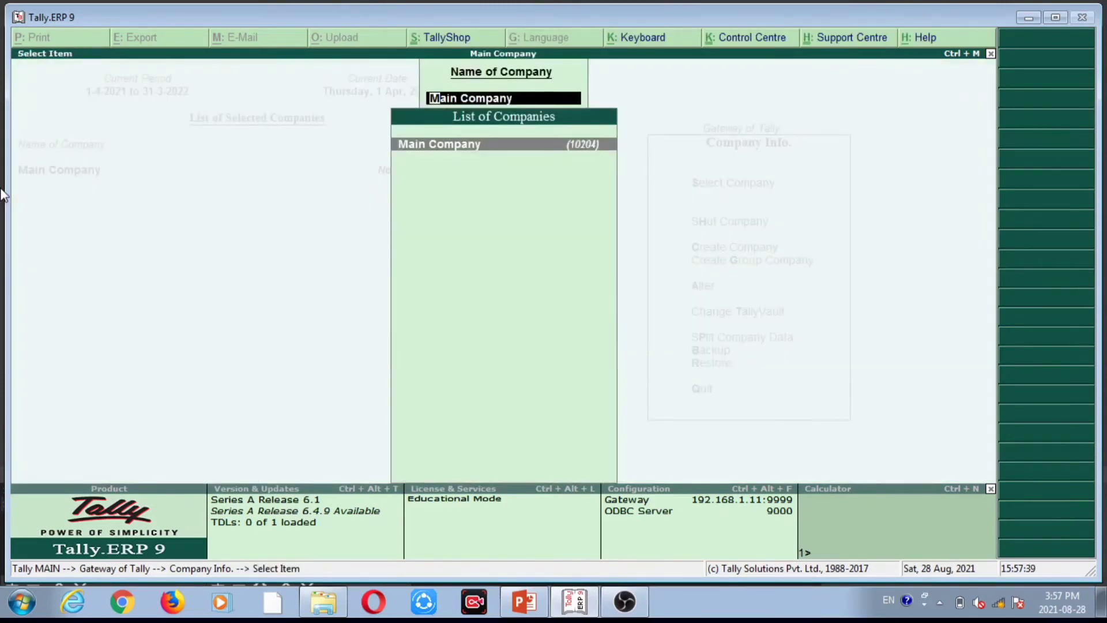
key("Escape")
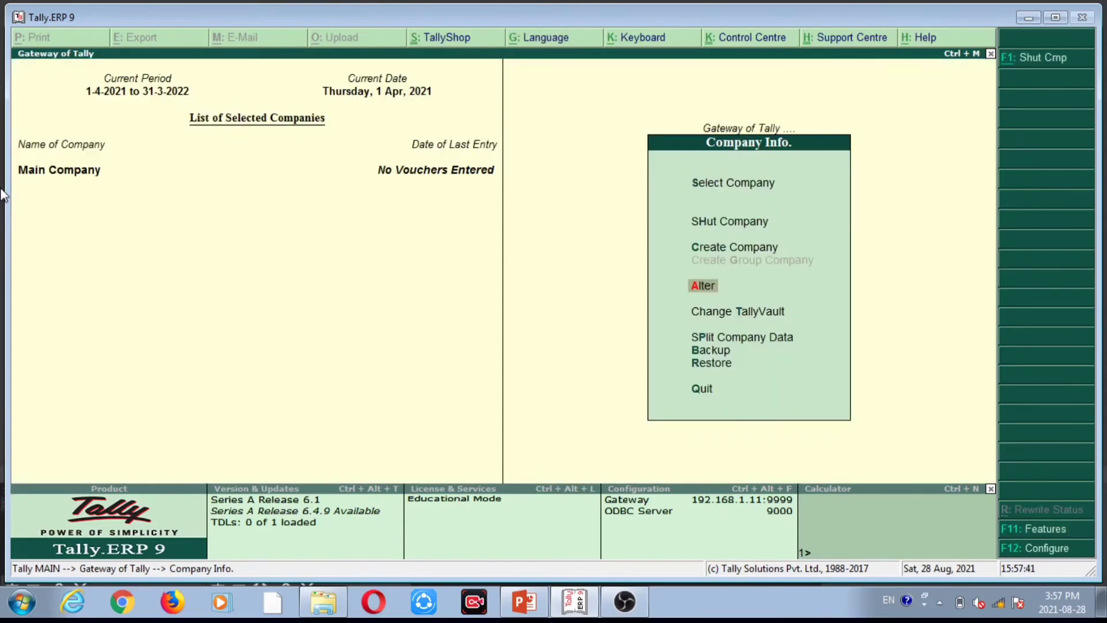
key("Escape")
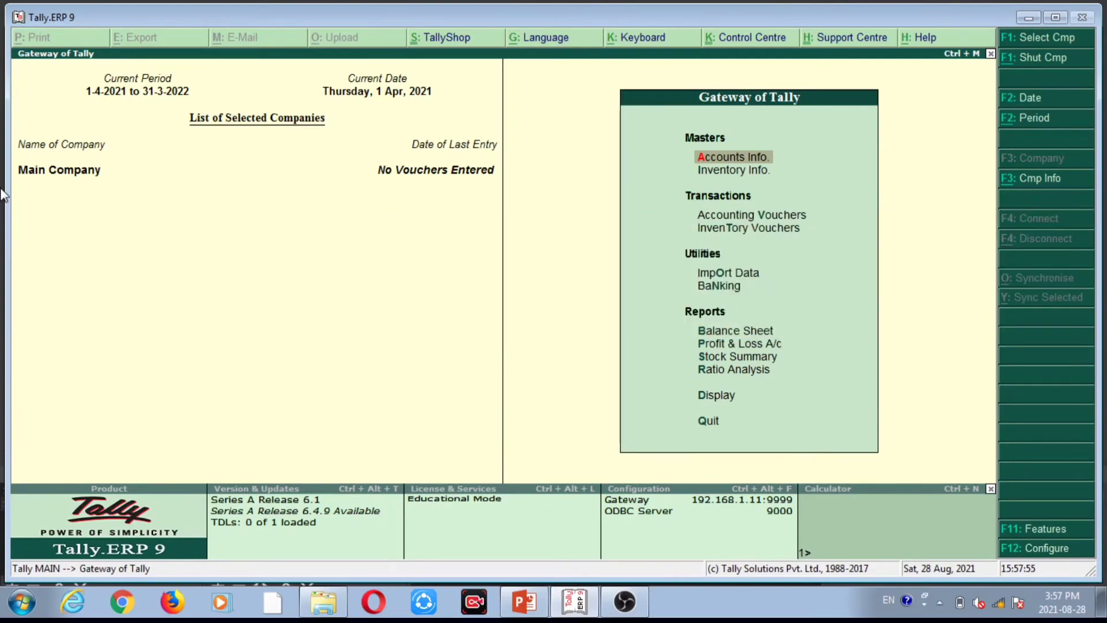
key("alt+F3")
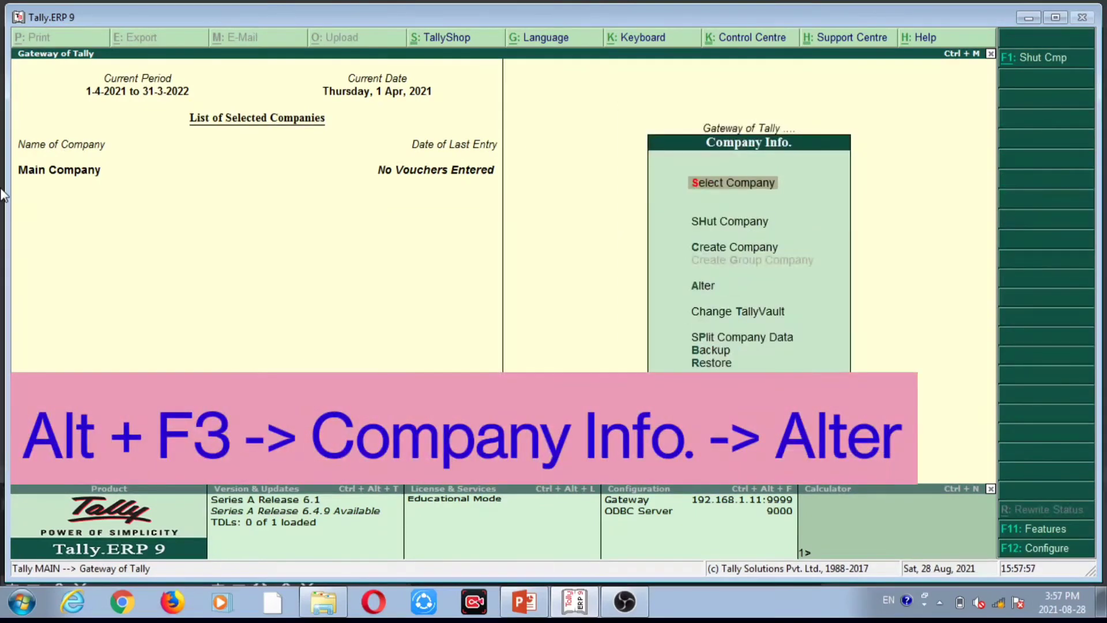
key("Down")
key("Down")
key("Down")
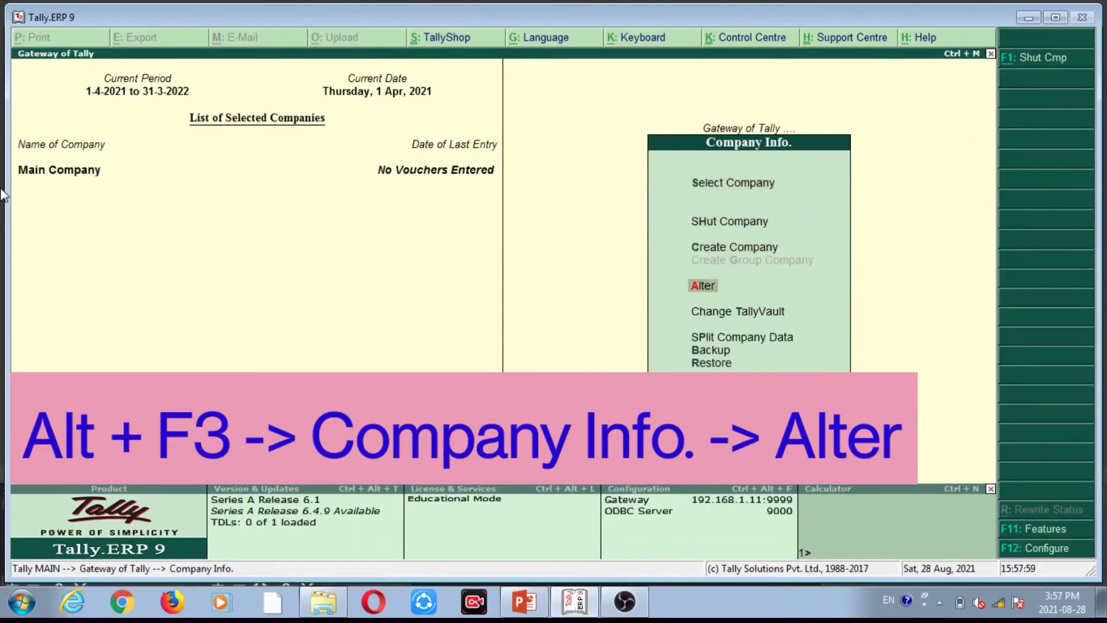
key("Return")
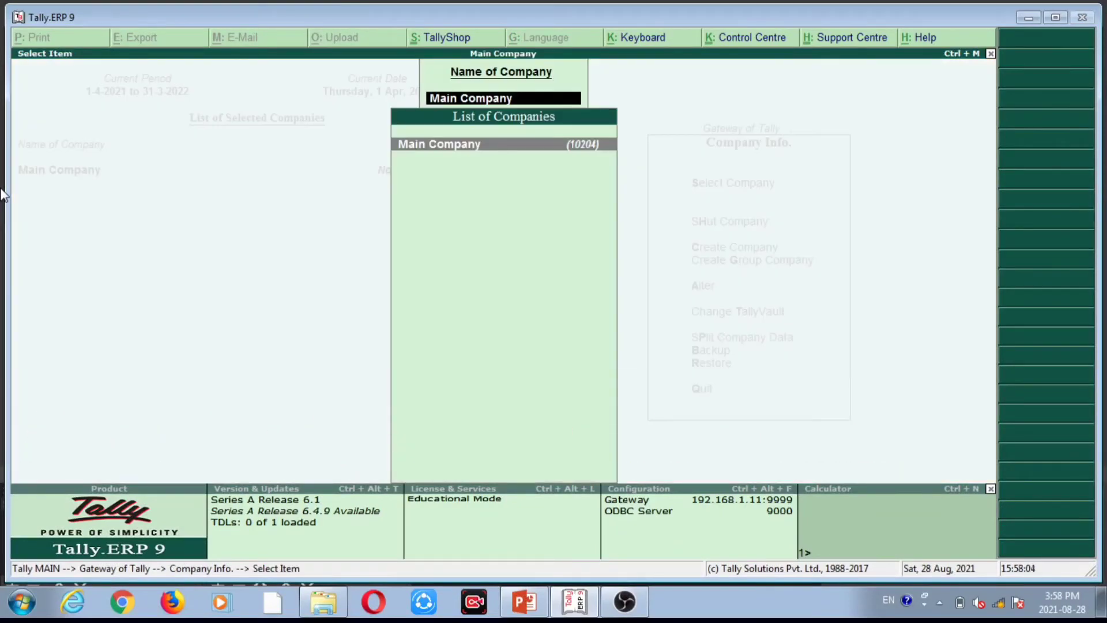
Reopen Main Company's alteration form and request deletion with Alt+D.
key("Return")
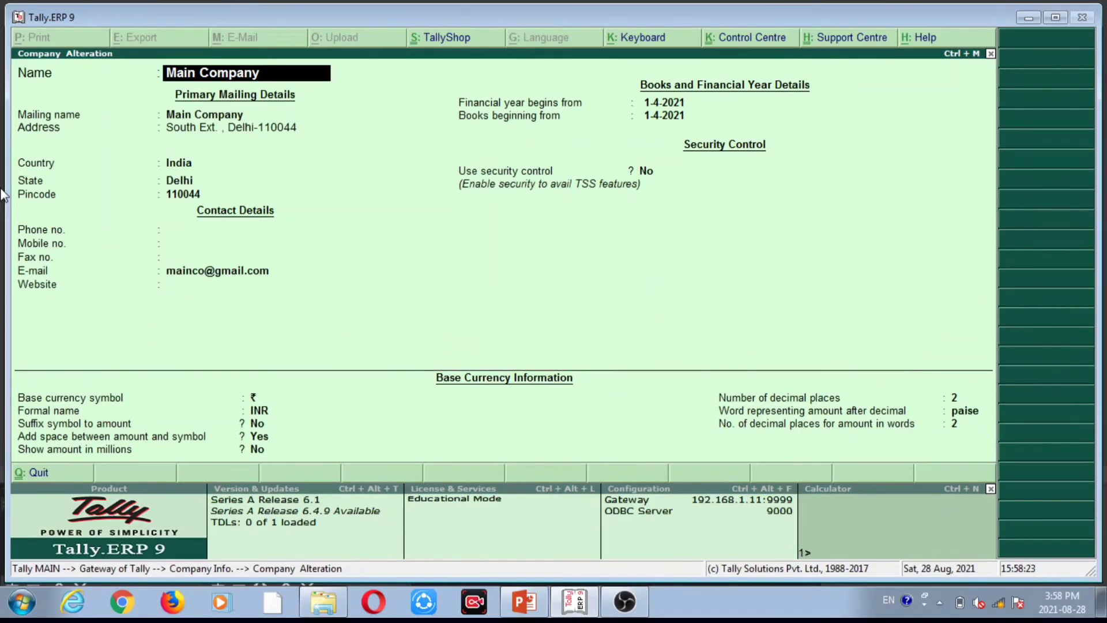
key("alt+d")
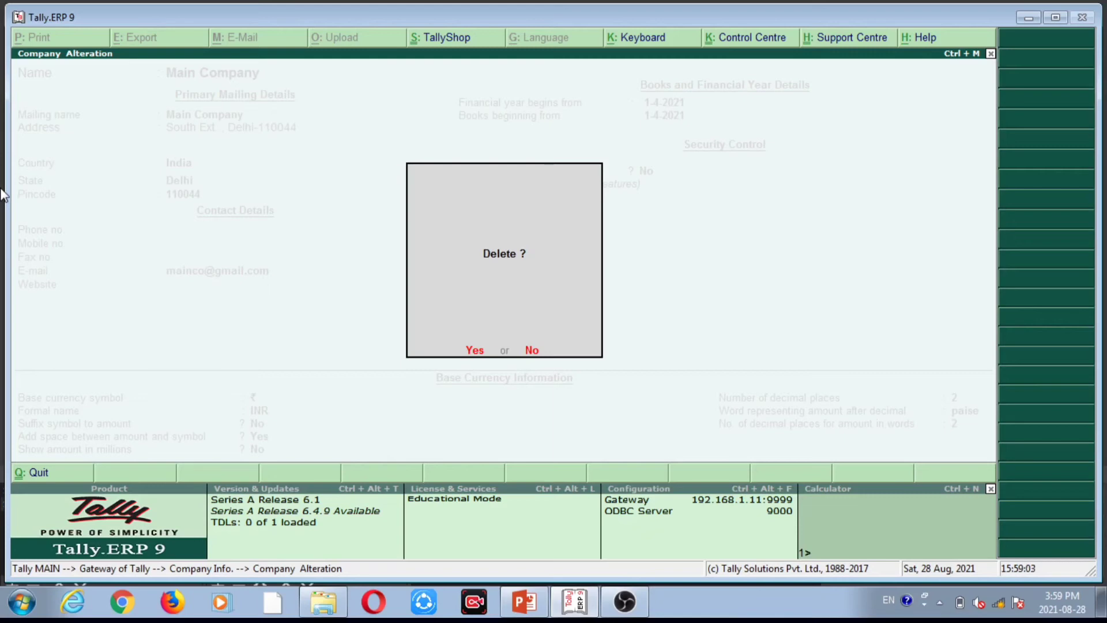
Answer Y at the first Delete prompt for Main Company.
key("y")
Decline deleting Main Company with N and escape back to the Gateway of Tally.
key("n")
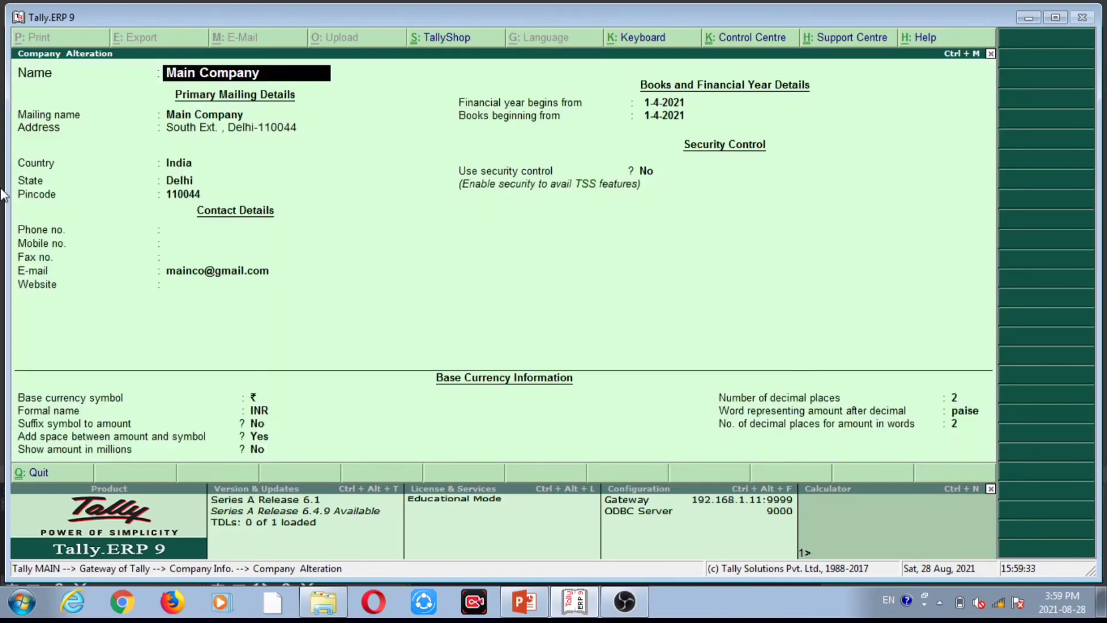
key("Escape")
key("Escape")
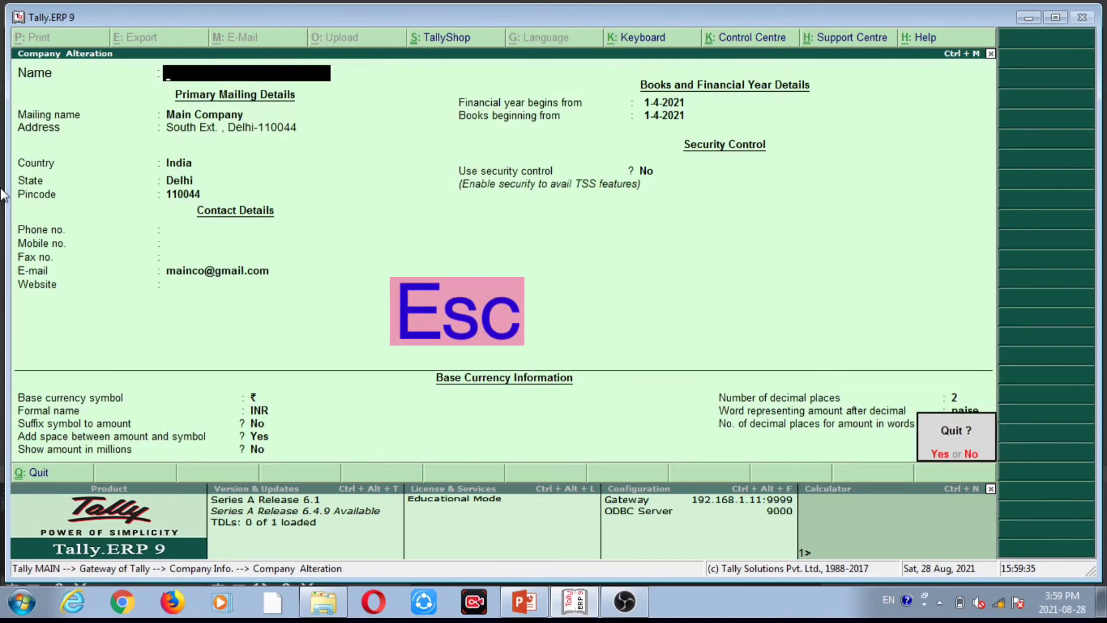
key("Escape")
key("Escape")
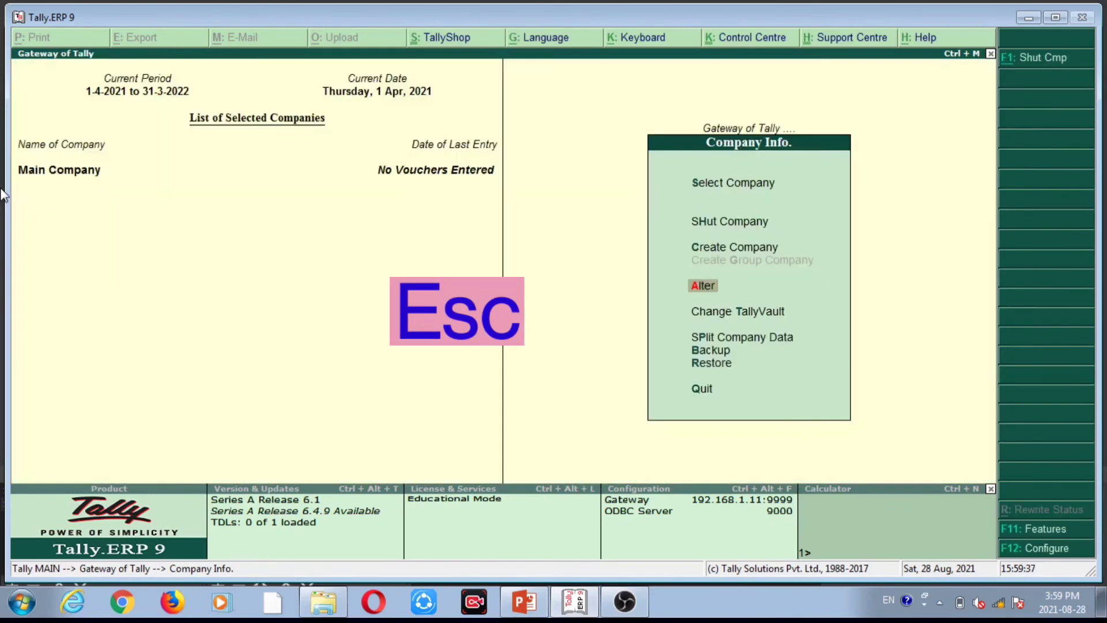
key("Escape")
key("Escape")
key("Escape")
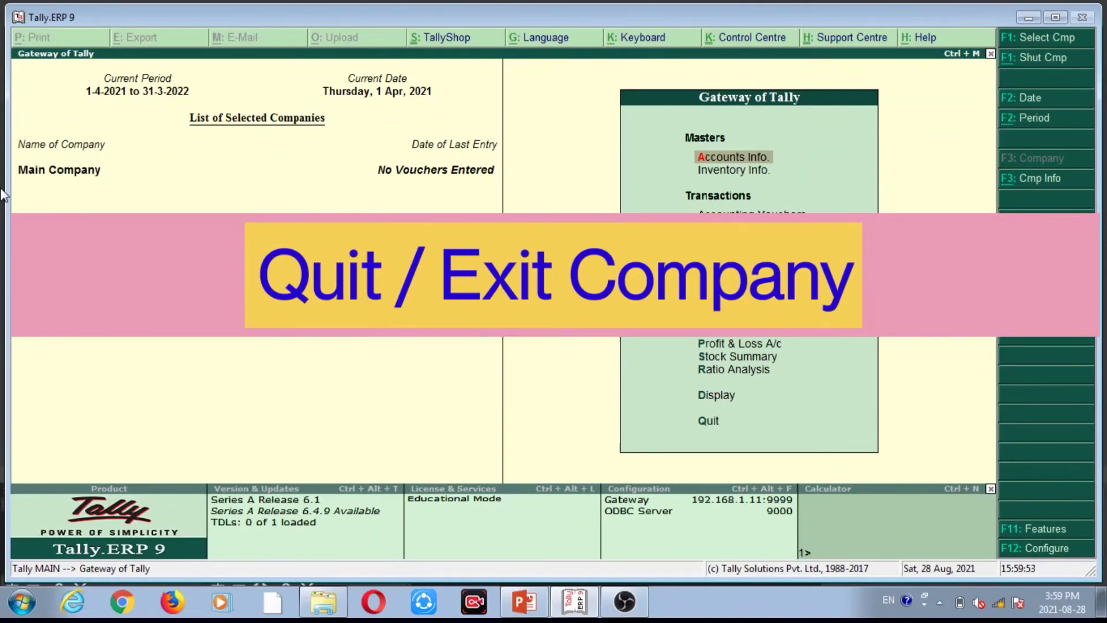
Choose Quit from the Gateway of Tally menu to raise the 'Quit ?' confirmation.
key("Down")
key("Down")
key("Down")
key("Down")
key("Down")
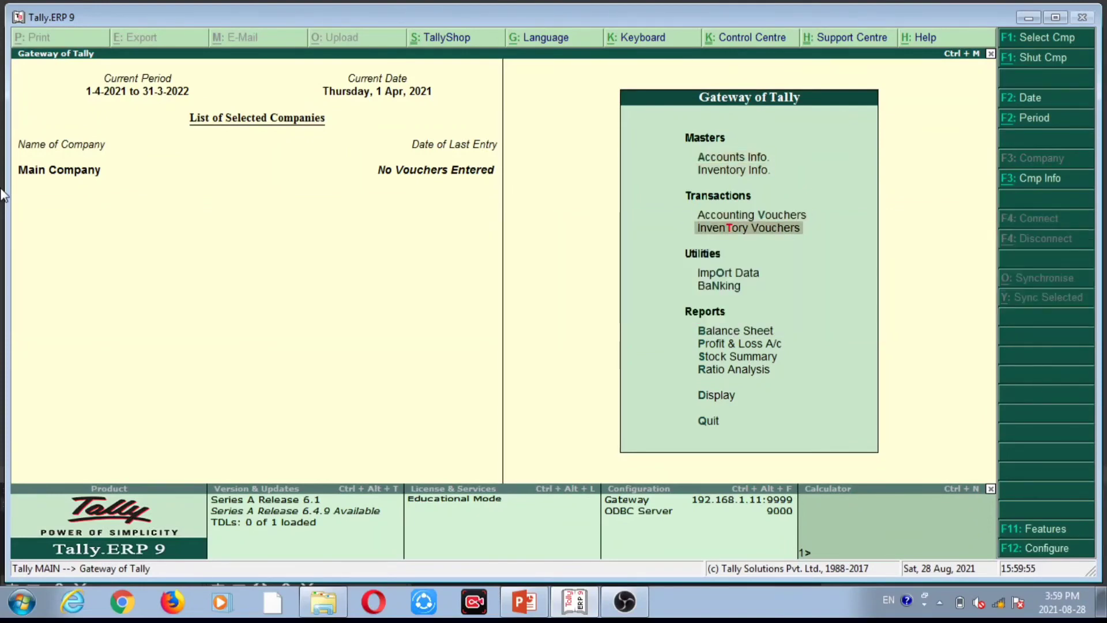
key("Down")
key("Down")
key("Down")
key("Down")
key("Down")
key("Down")
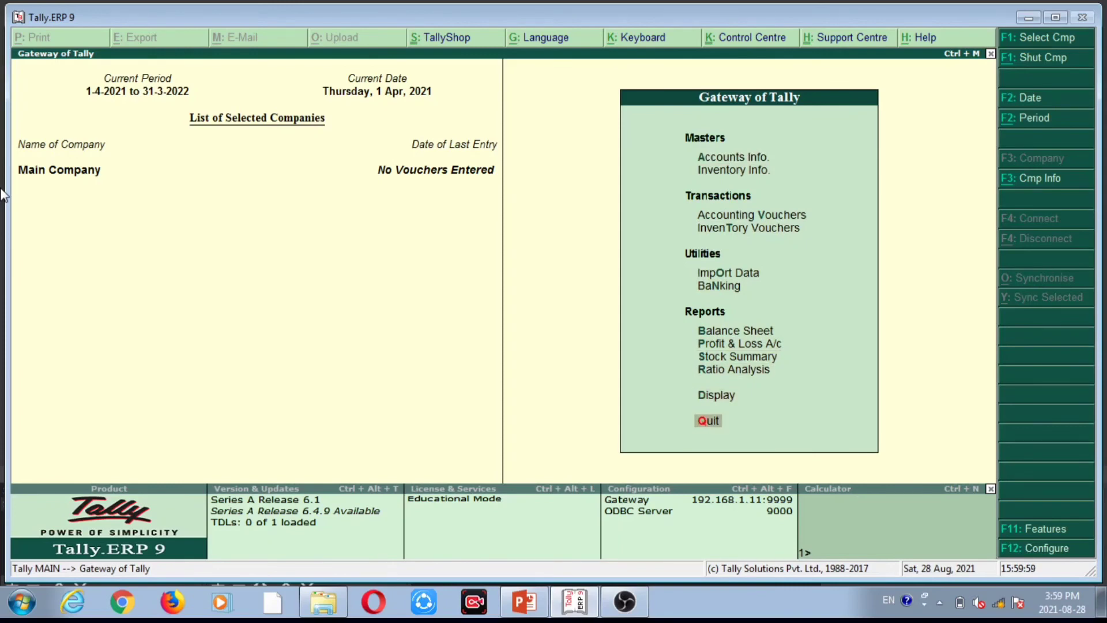
key("Return")
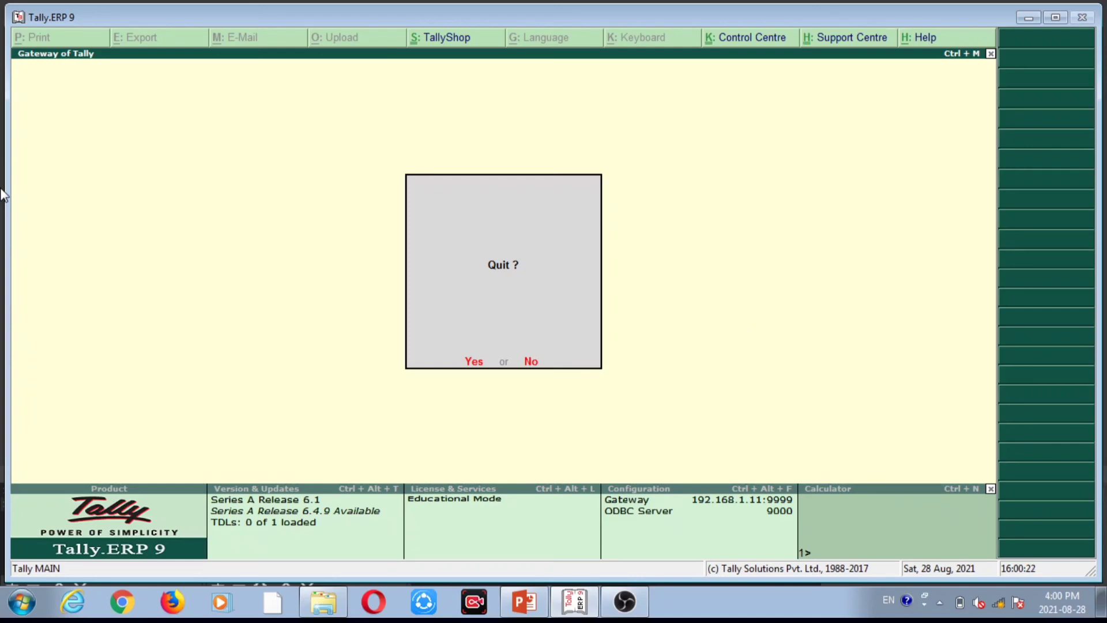
Decline the 'Quit ?' prompt with N, then exit Tally with Ctrl+Q to the Windows desktop.
key("n")
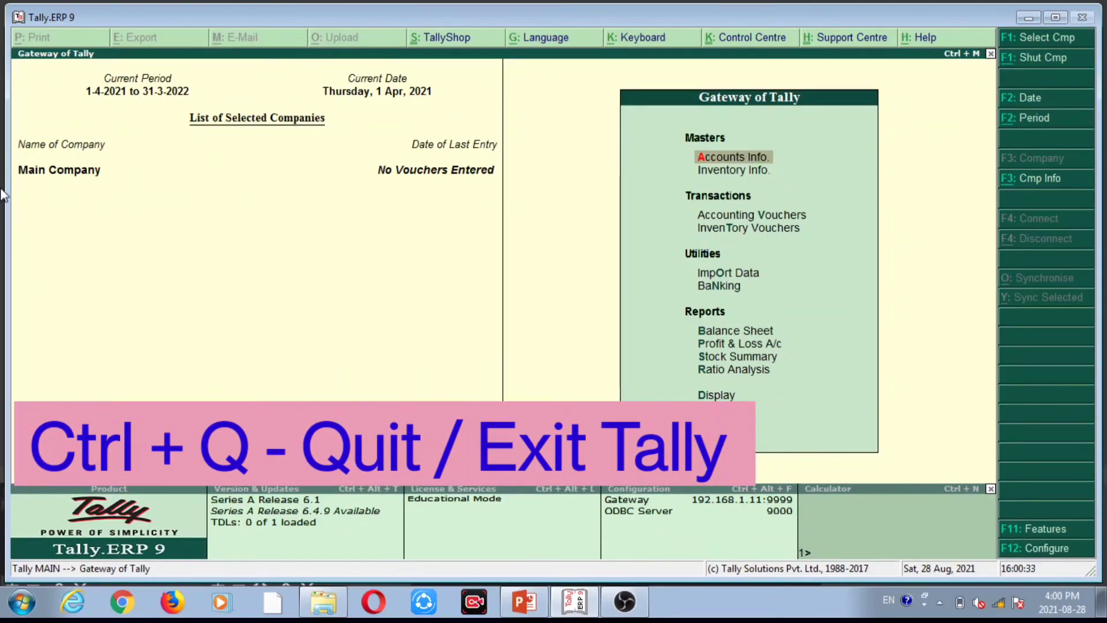
key("ctrl+q")
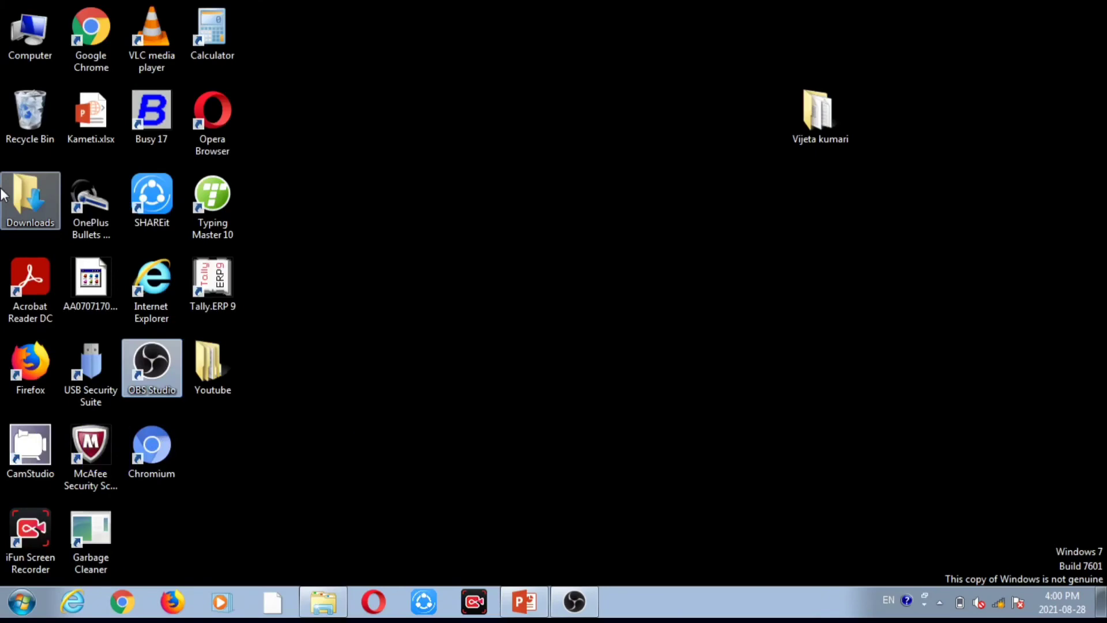